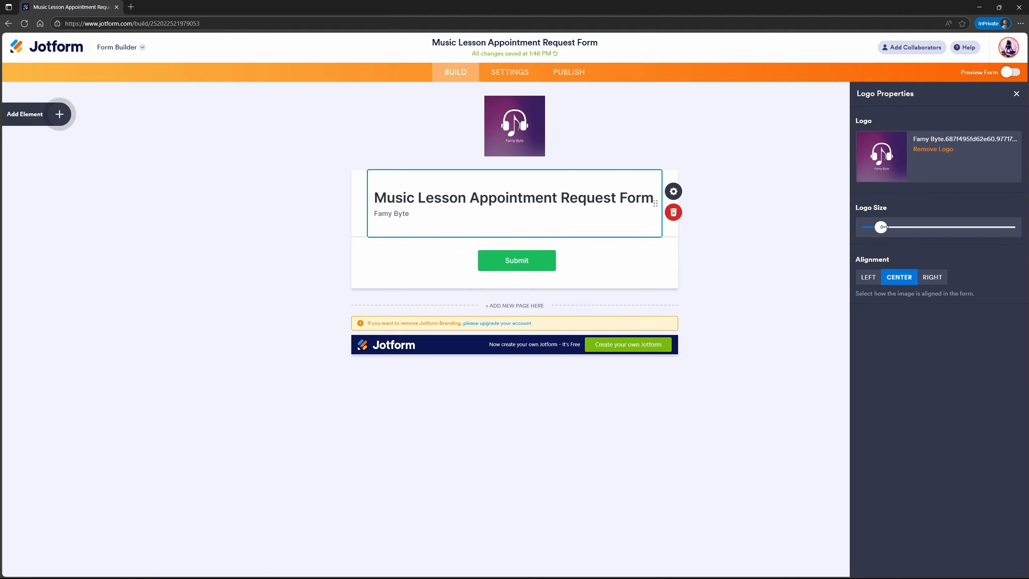
- Enlarge the form logo slightly and keep it centred above the form
drag(882, 227, 895, 227)
click(868, 278)
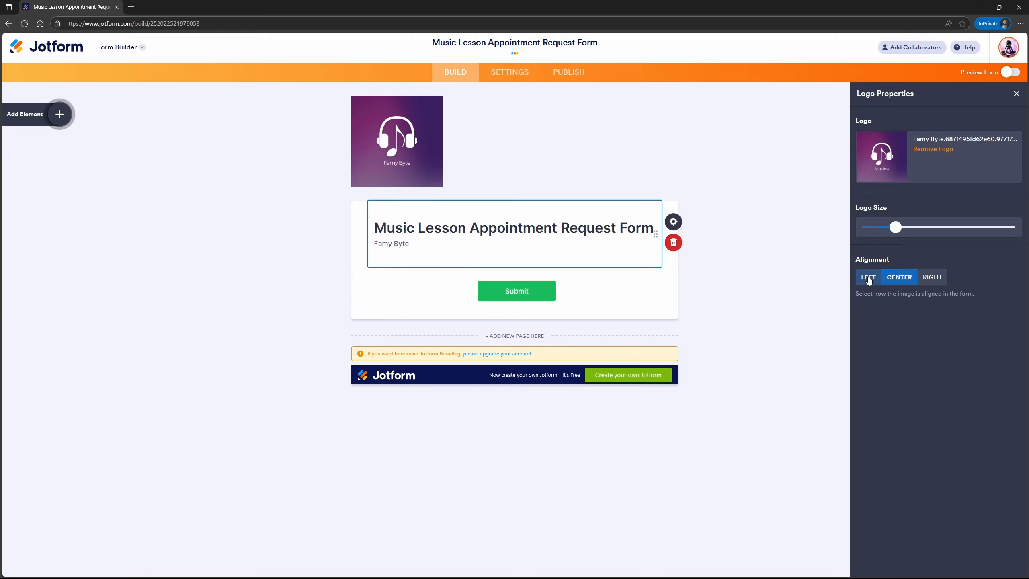
click(896, 280)
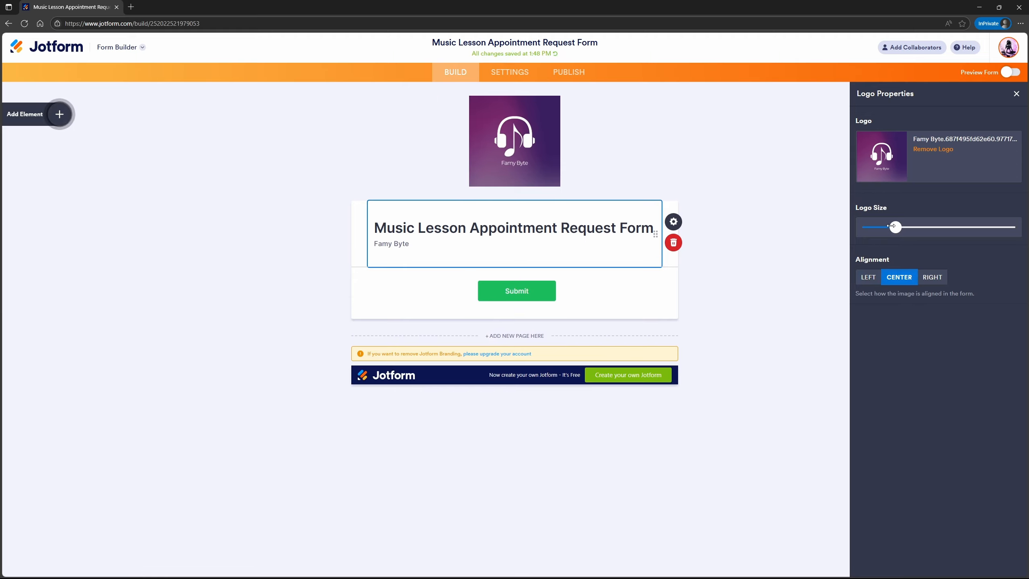
drag(896, 227, 900, 229)
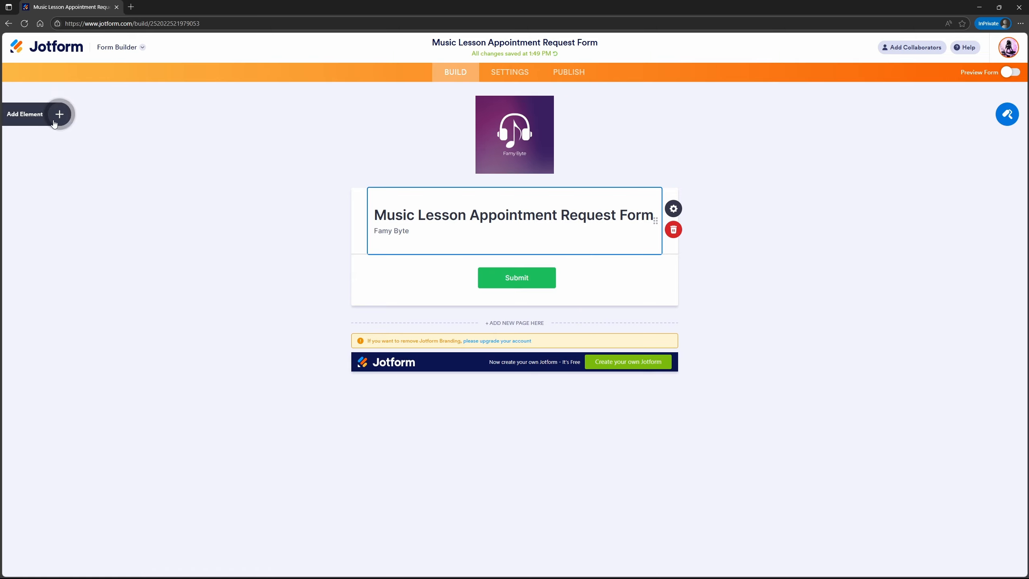
- Browse the payment gateways and widgets available as form elements
click(59, 114)
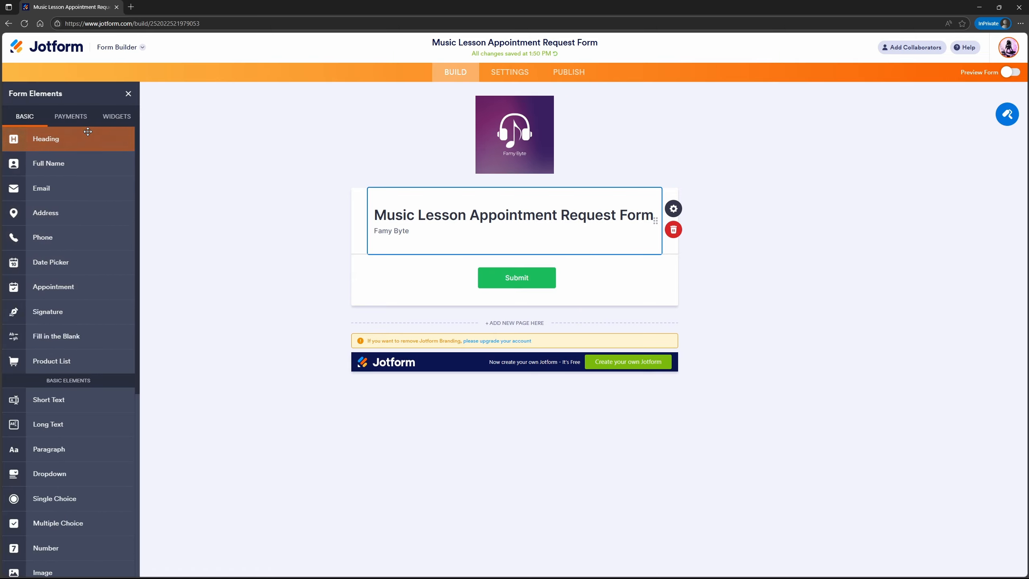
click(70, 116)
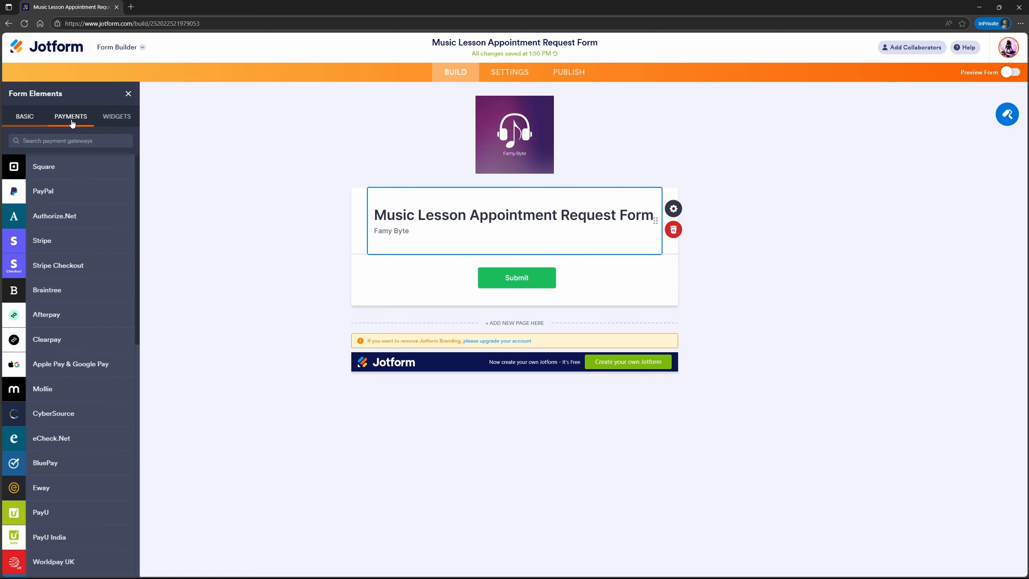
click(114, 118)
scroll(40, 386, down, 15)
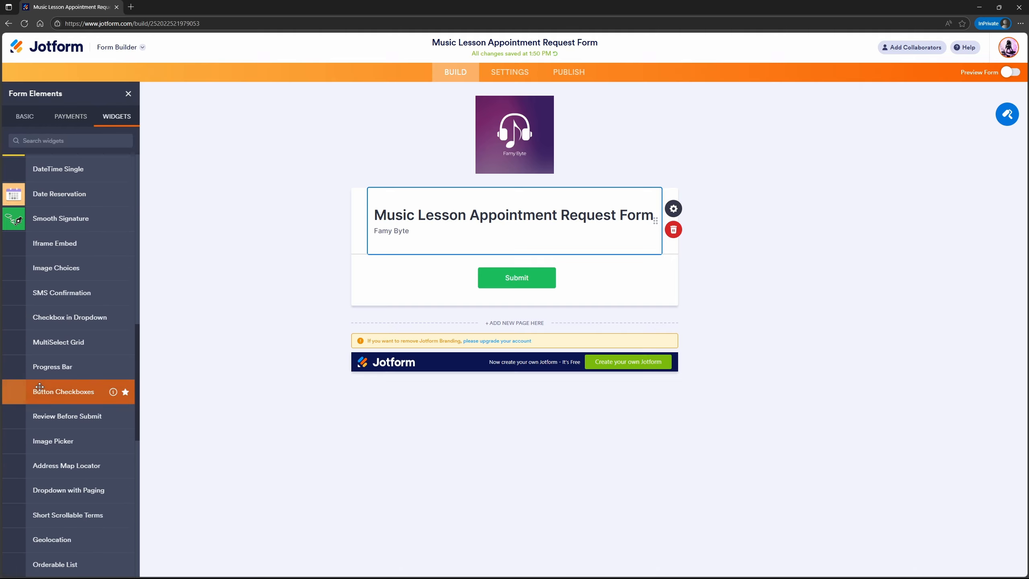
scroll(39, 387, down, 20)
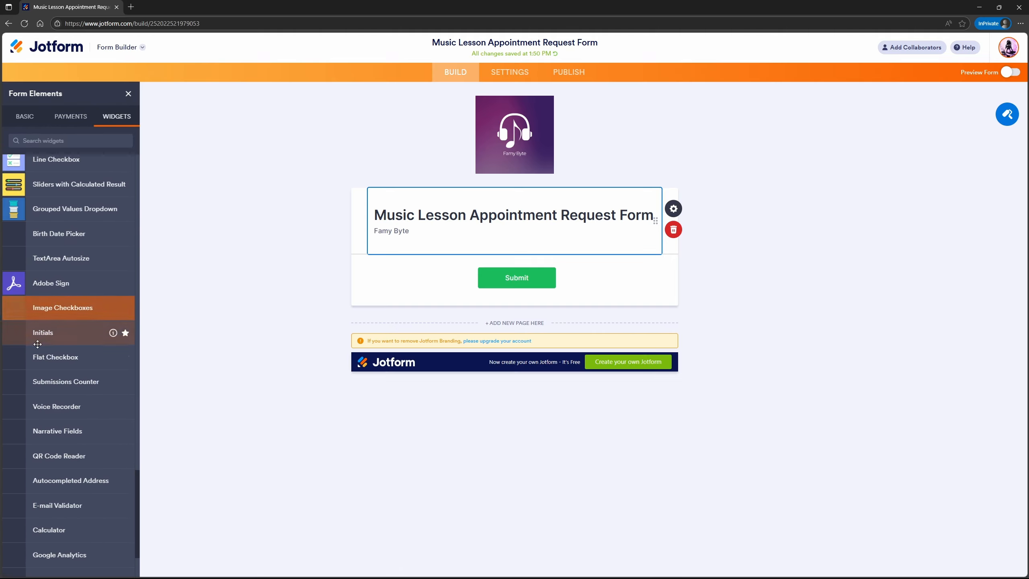
scroll(38, 344, down, 20)
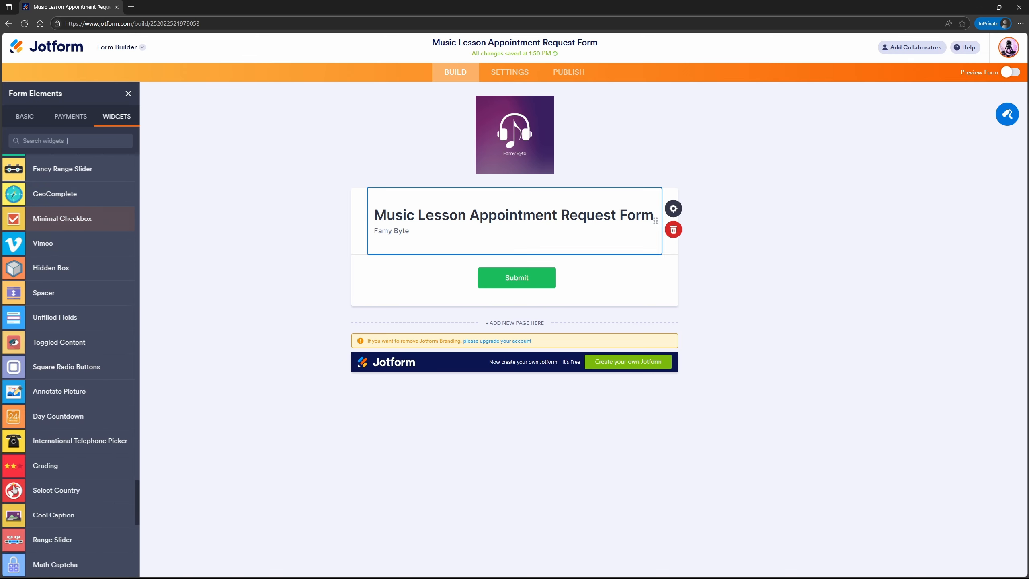
- Add a Full Name field below the form heading
click(24, 116)
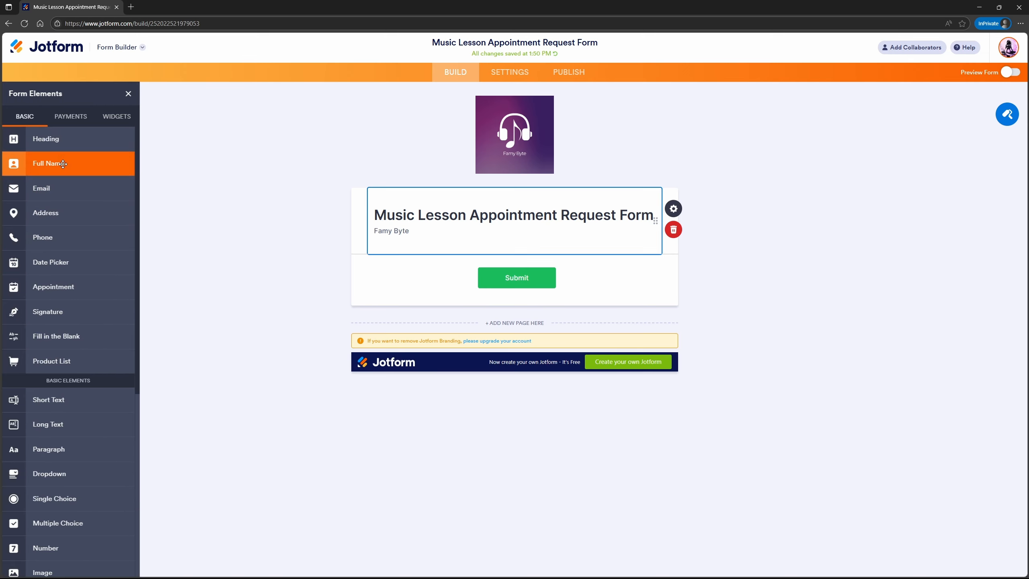
click(63, 164)
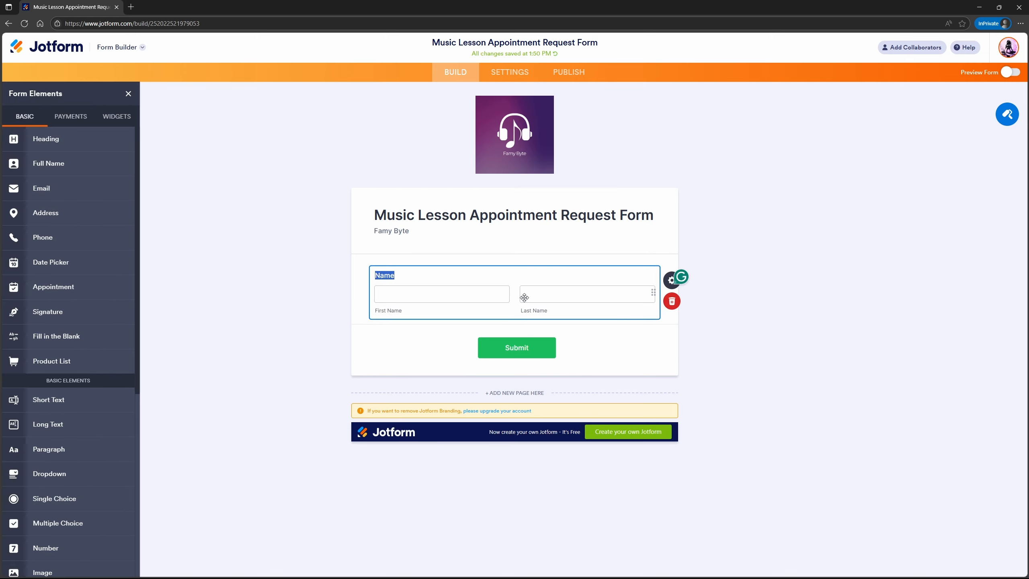
drag(65, 164, 399, 234)
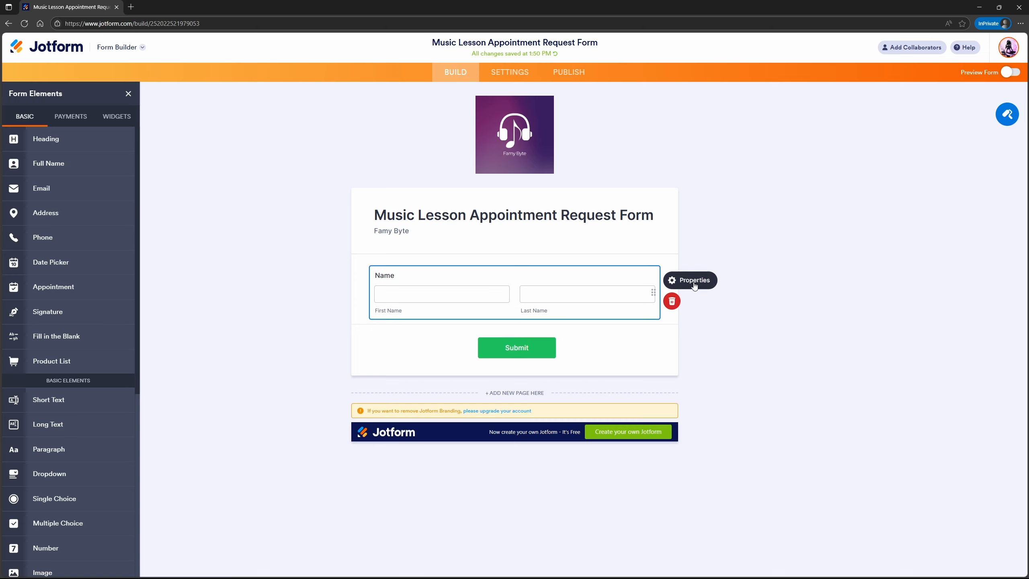
- Set the Name field's placeholders to FAMY for the first name and BYTE for the last name
click(673, 280)
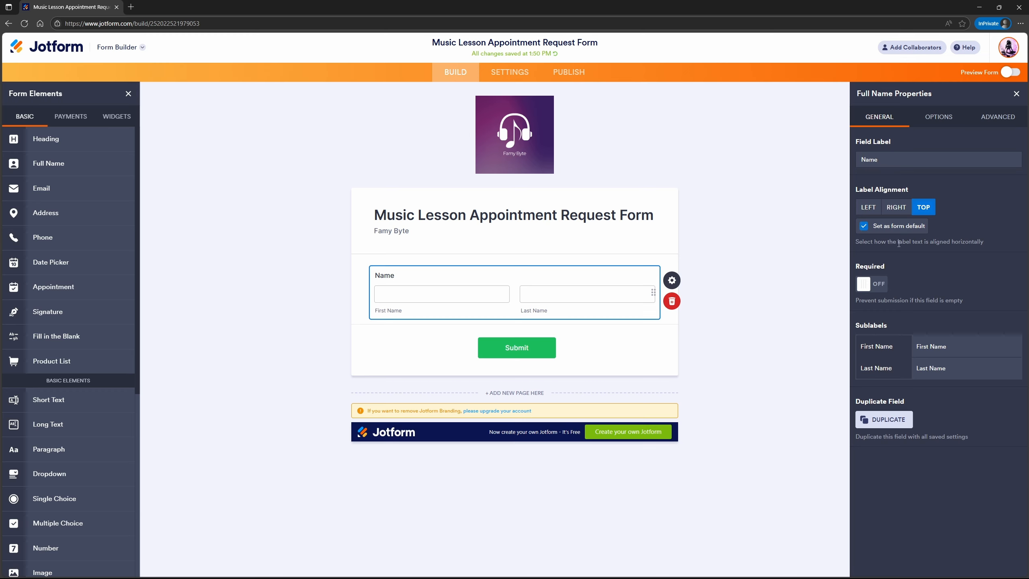
click(938, 121)
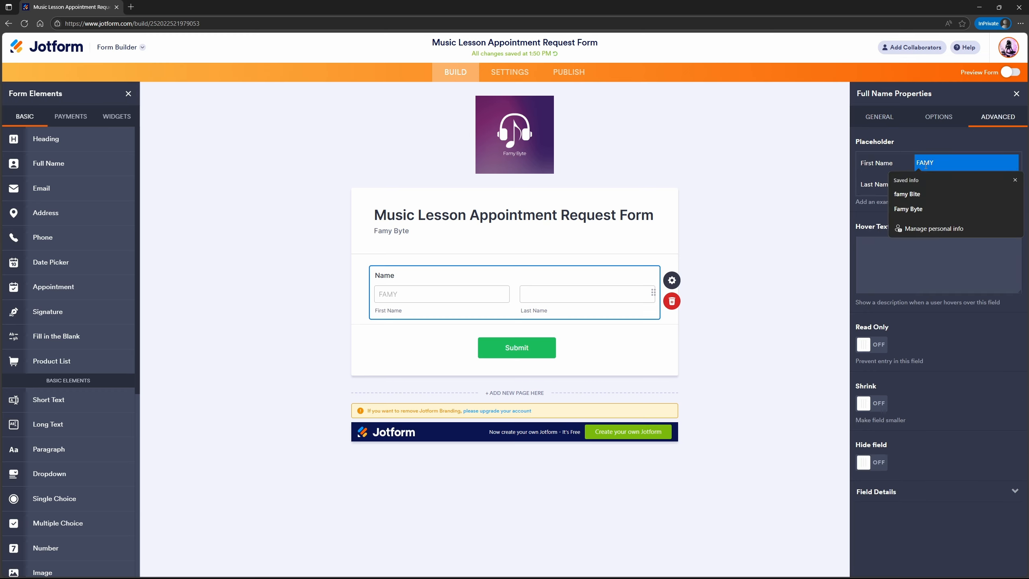
key(Escape)
text(BYTE)
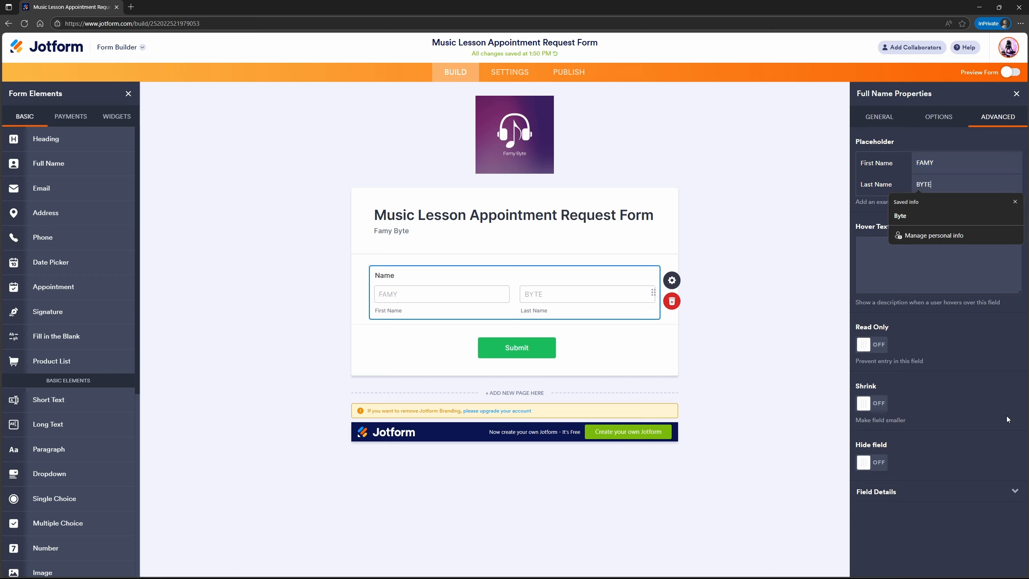
click(964, 363)
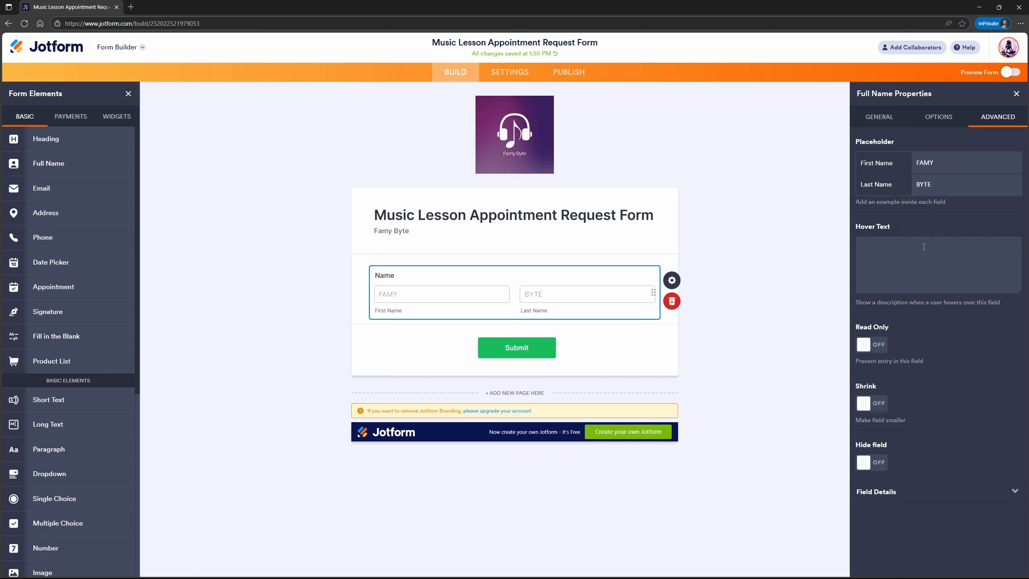
click(896, 261)
text(FJHFJHFJHFH)
key(ctrl+a)
key(BackSpace)
- Try the prefix and suffix options of the Name field, and leave its properties
click(949, 117)
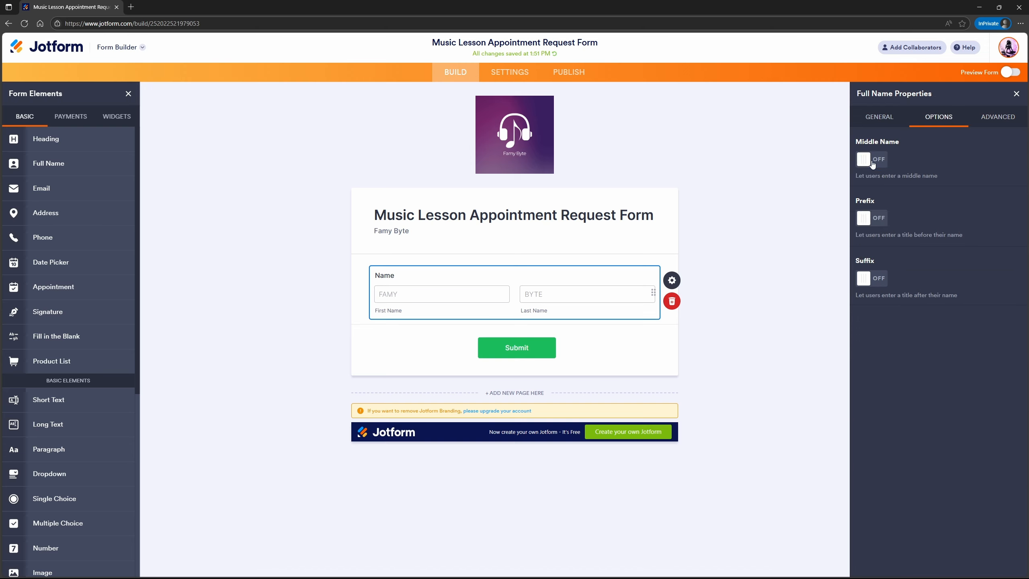
click(871, 226)
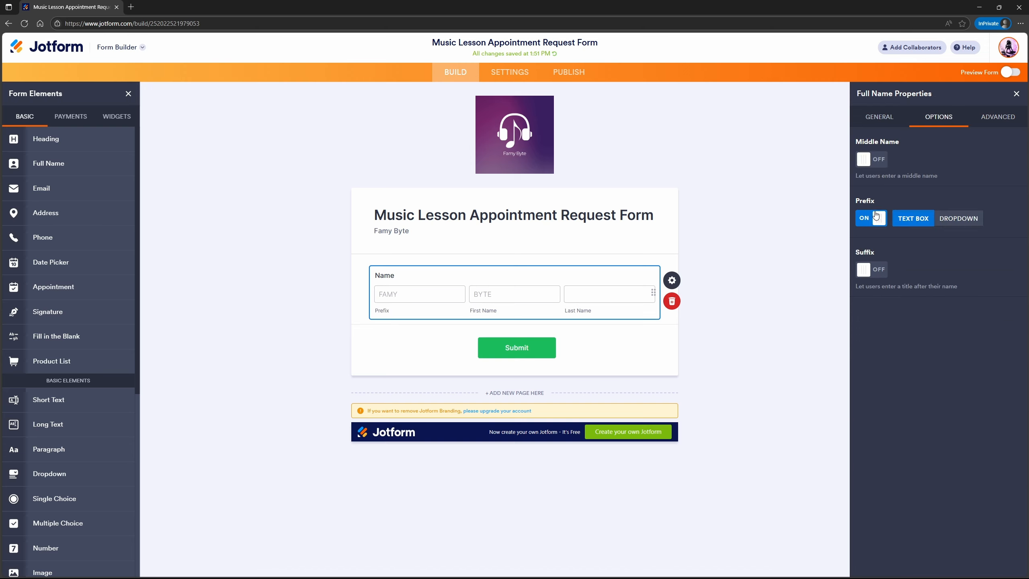
click(875, 217)
click(874, 280)
click(873, 280)
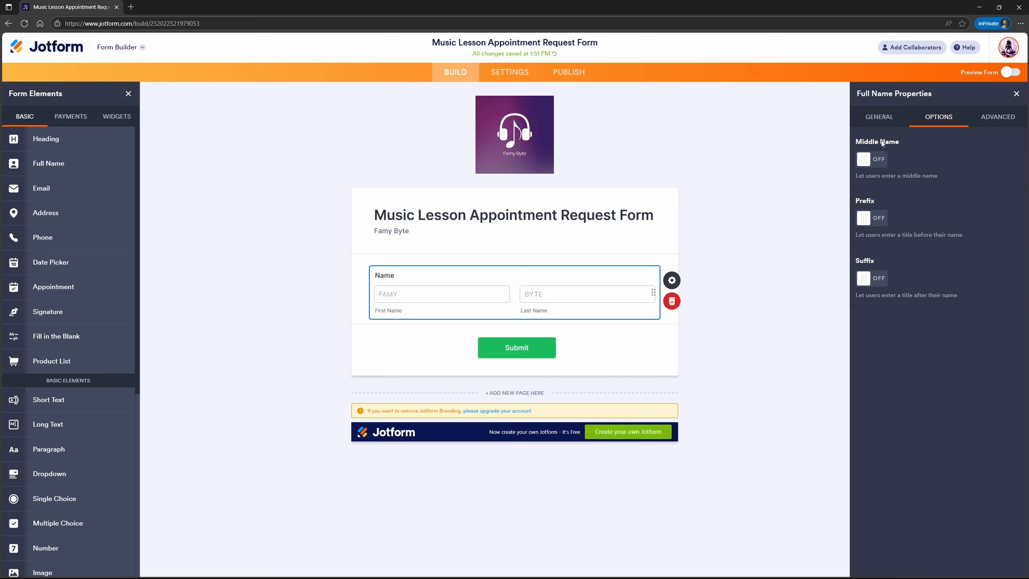
click(884, 117)
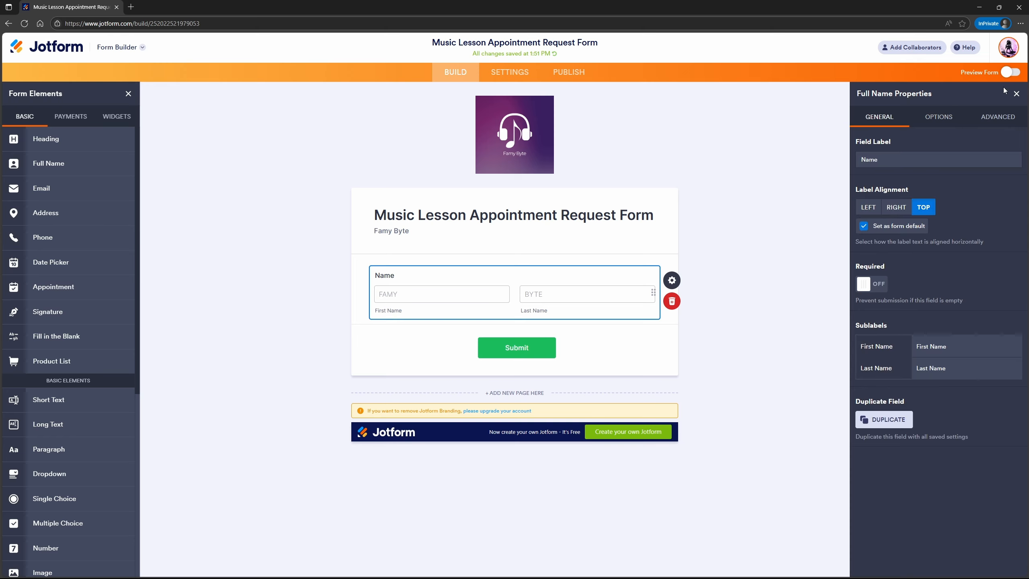
click(1016, 94)
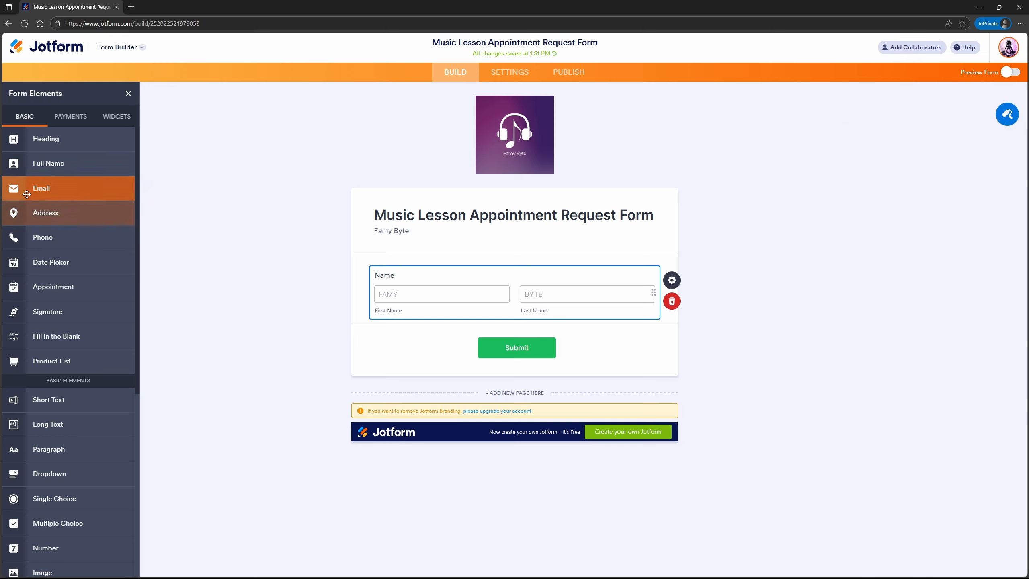
- Add an Email field and a Phone field below the Name field
click(27, 194)
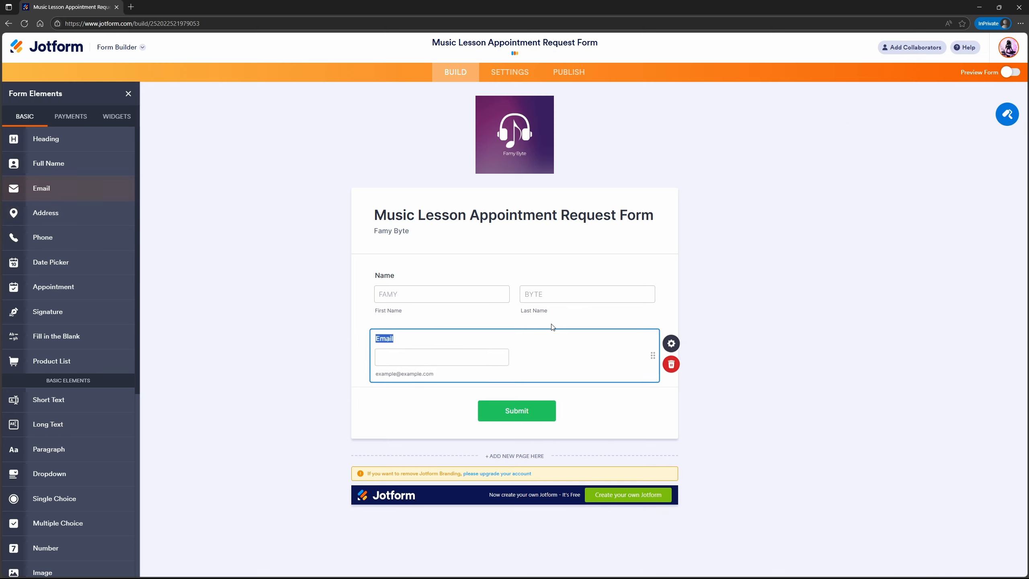
click(617, 350)
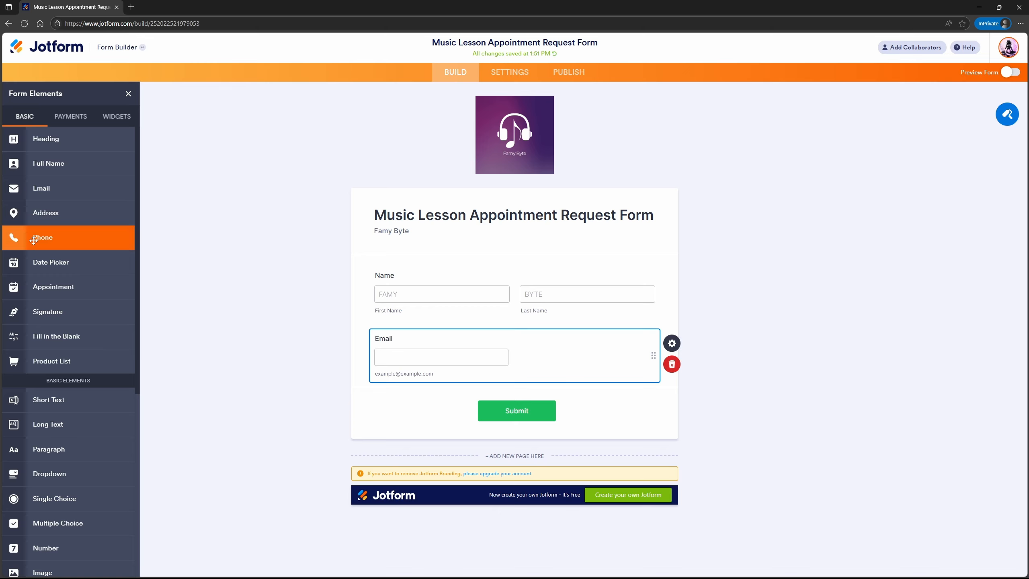
drag(34, 240, 466, 431)
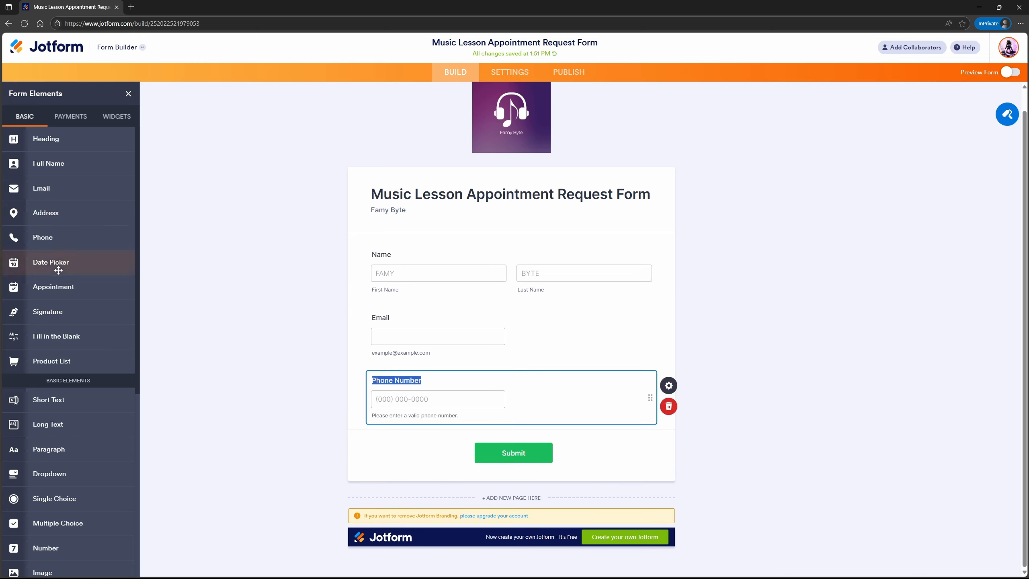
- Add a Date Picker field below the Phone Number field
click(31, 265)
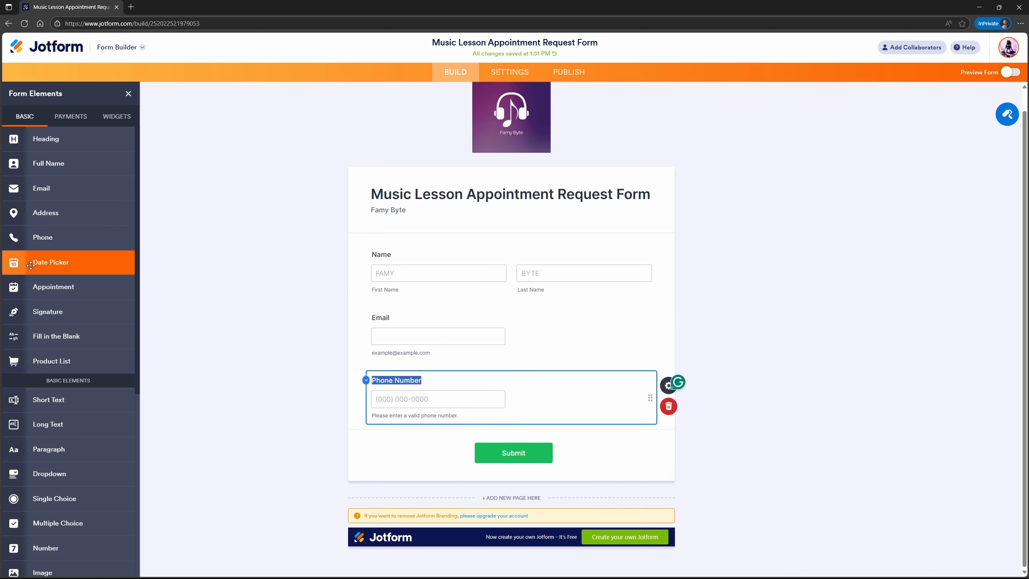
click(422, 395)
drag(36, 270, 429, 445)
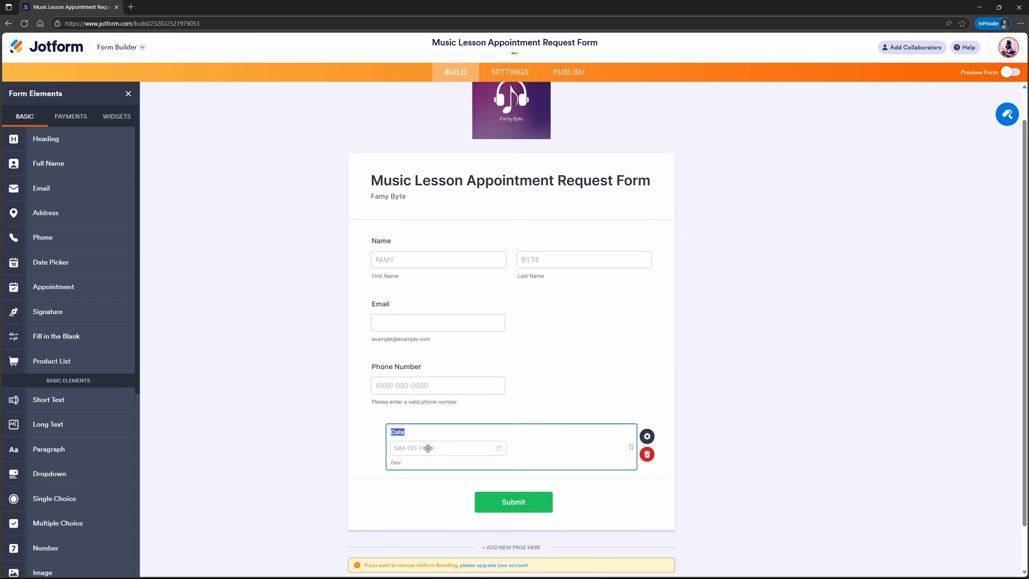
- Label the date field Students Age and set its date format to DD-MM-YYYY
click(667, 385)
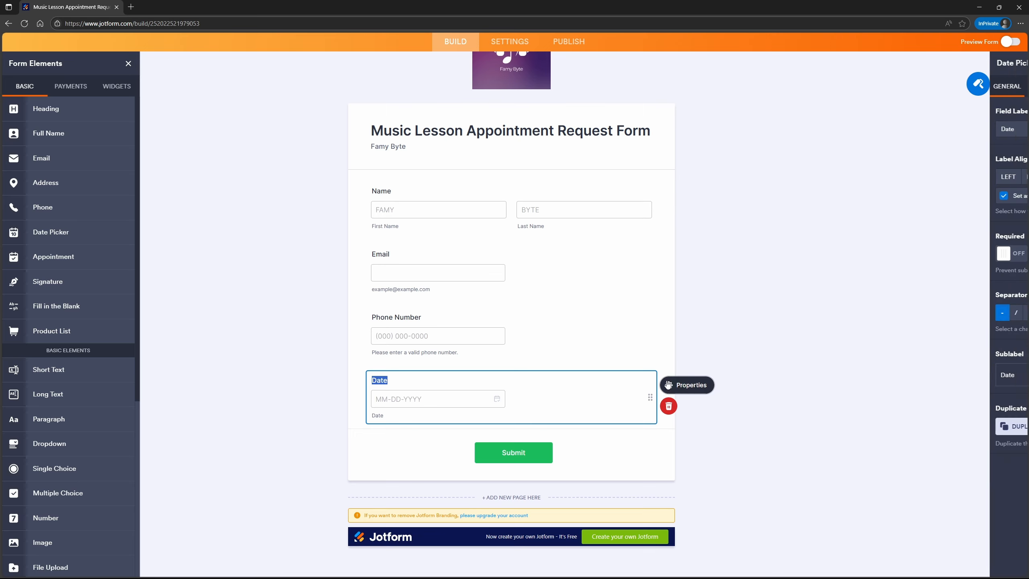
text(STU)
key(Return)
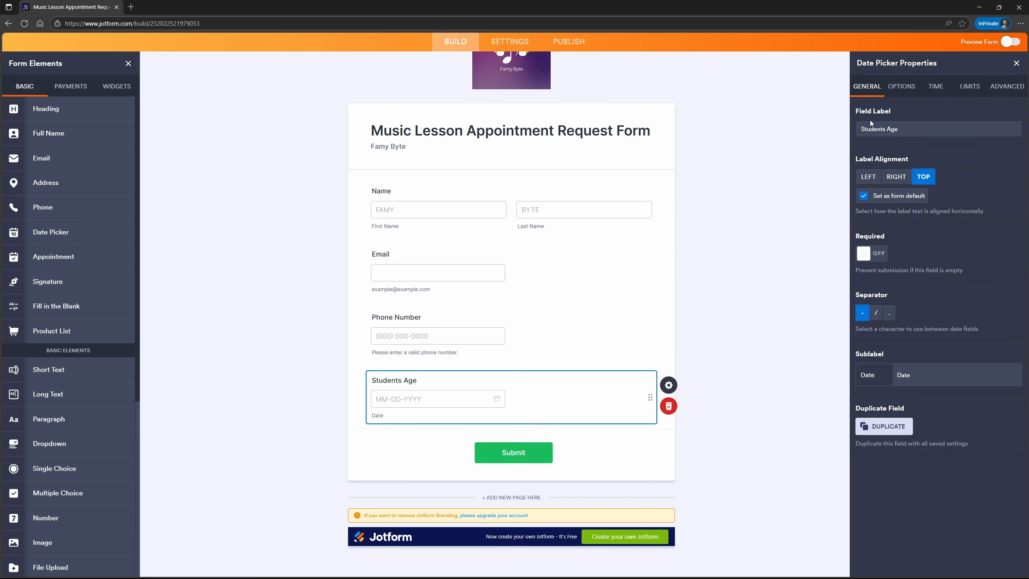
click(909, 96)
click(932, 133)
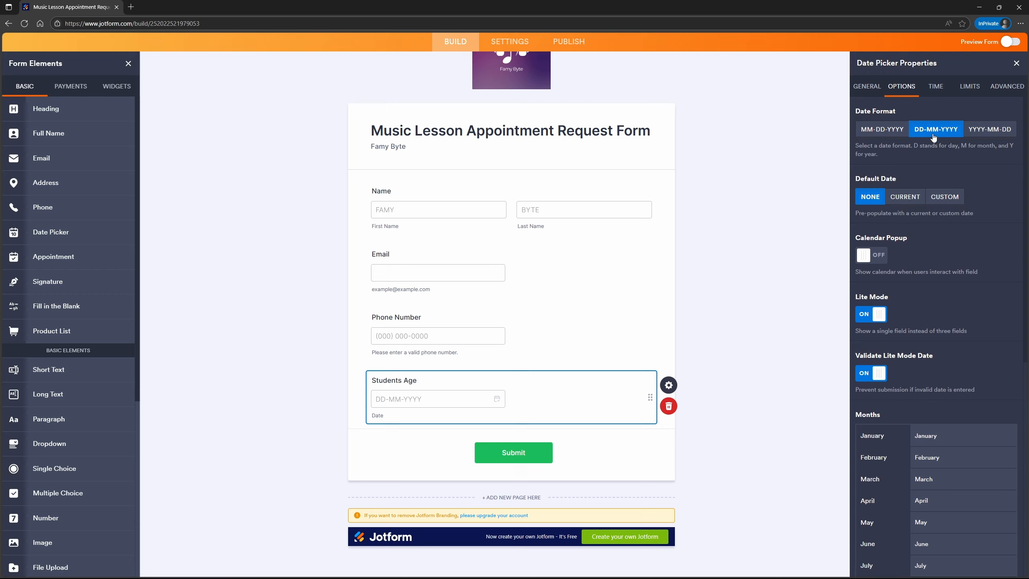
- Add a Dropdown field below Students Age with the options Guitar, Piano, Violin and Drums
drag(39, 447, 144, 464)
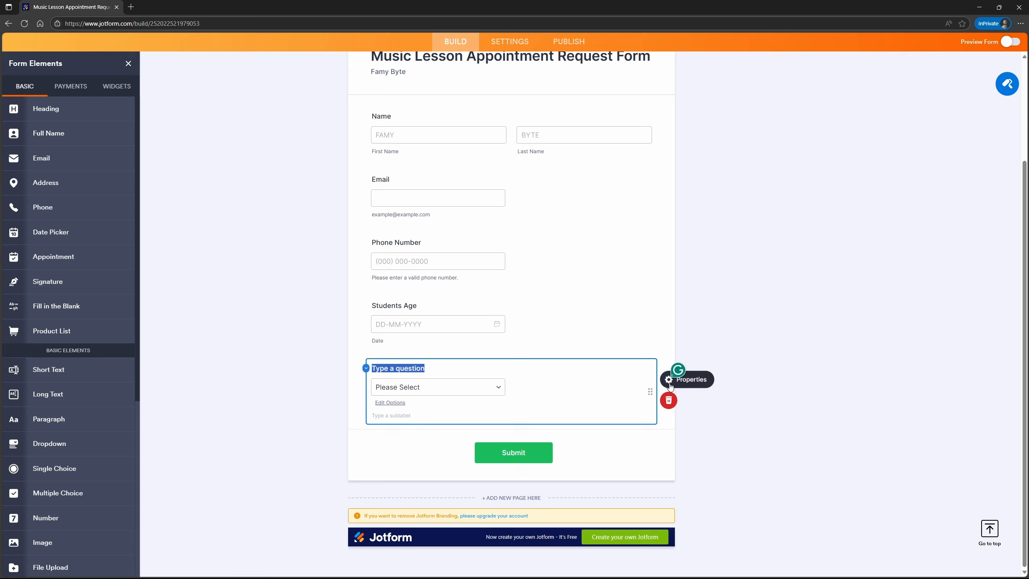
click(392, 405)
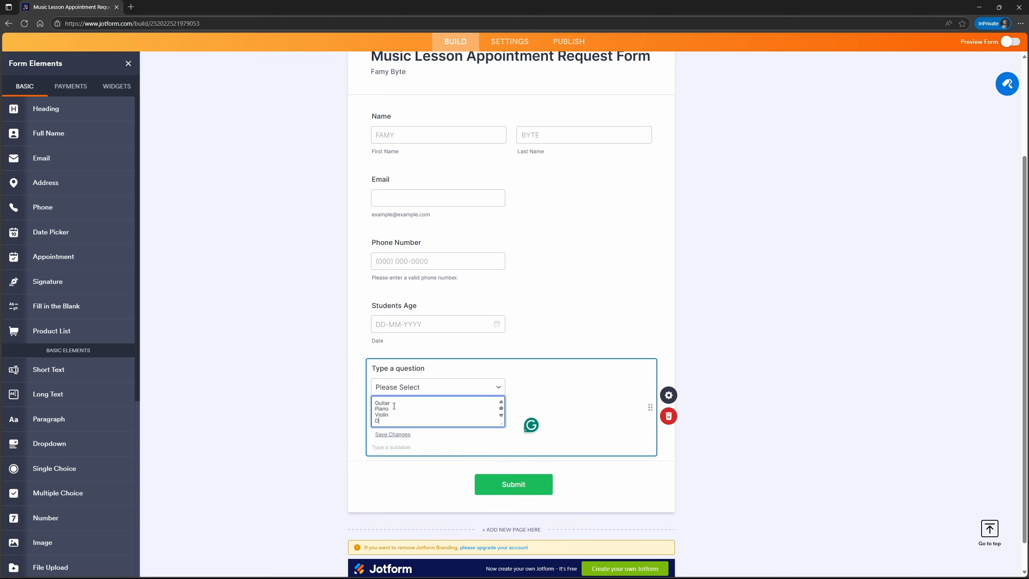
text(rums)
click(393, 434)
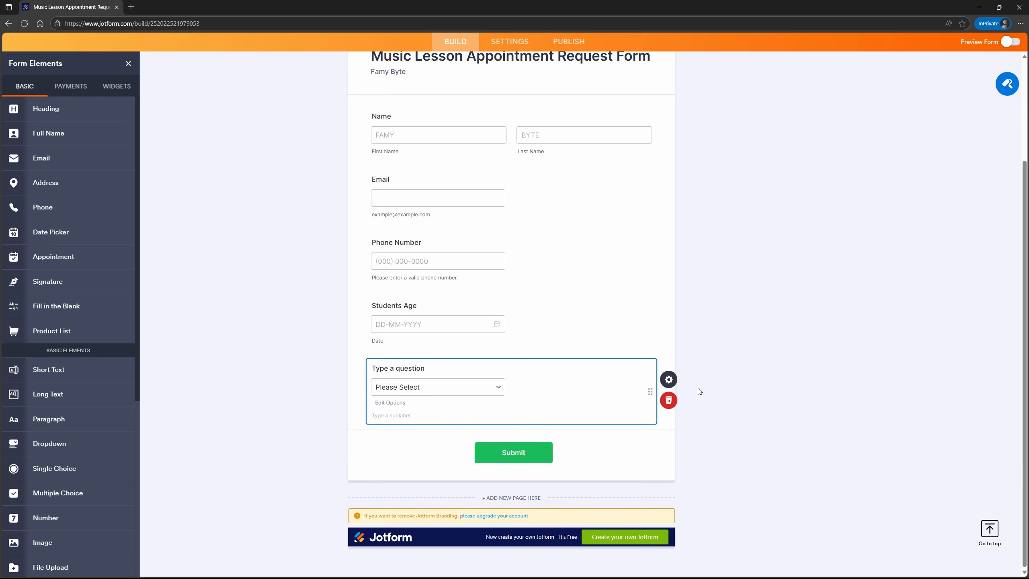
- Label the dropdown field Select Your Instrument
click(669, 379)
right_click(863, 131)
click(896, 203)
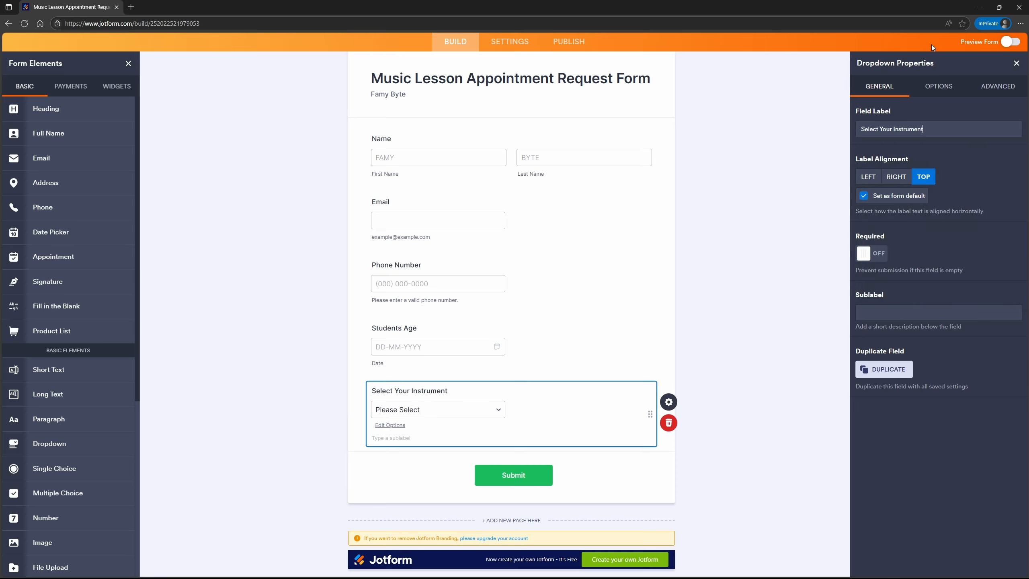
- Preview the form, test the instrument dropdown with Piano and Violin, and return to editing
click(1017, 45)
click(406, 449)
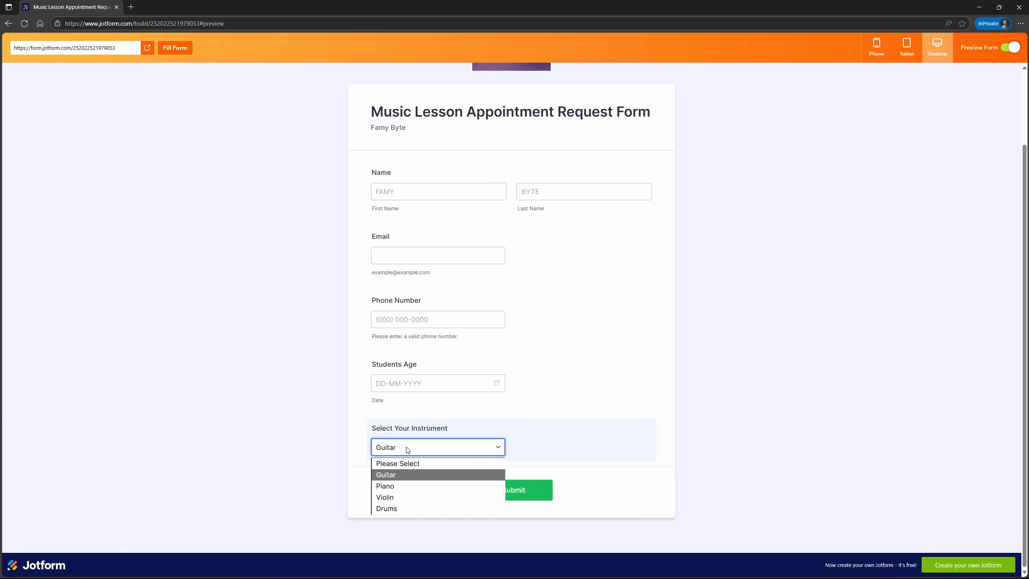
click(406, 484)
click(405, 446)
click(406, 498)
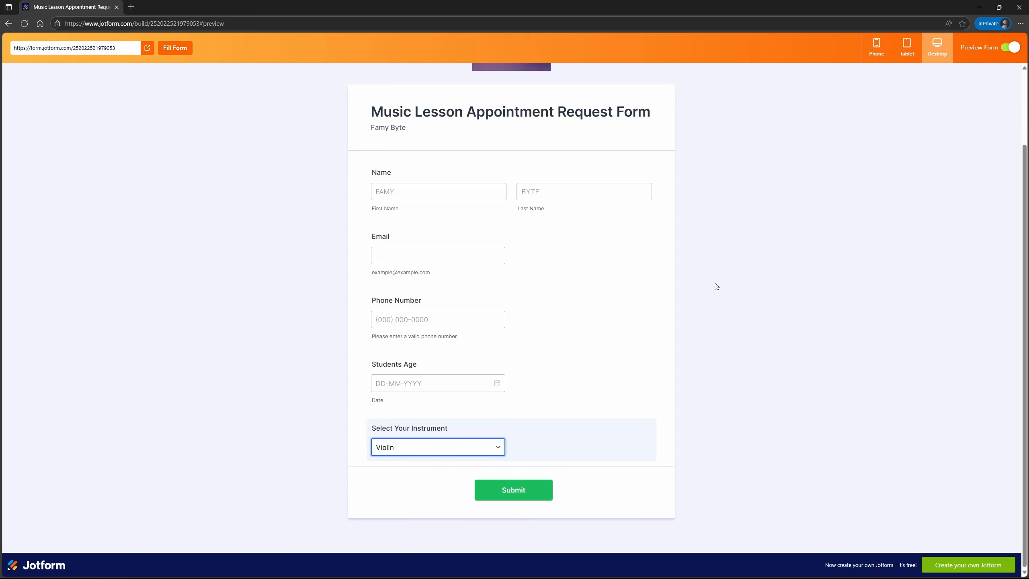
click(1009, 51)
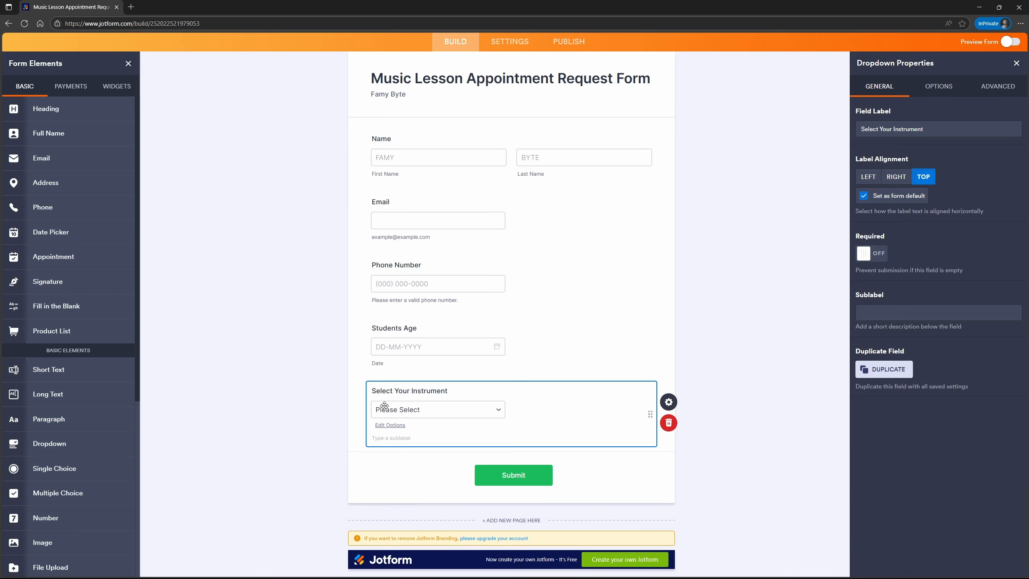
- Add a Dropdown field labelled Skill Level below the instrument field, with the options Beginner, Intermediate and Advanced
click(57, 440)
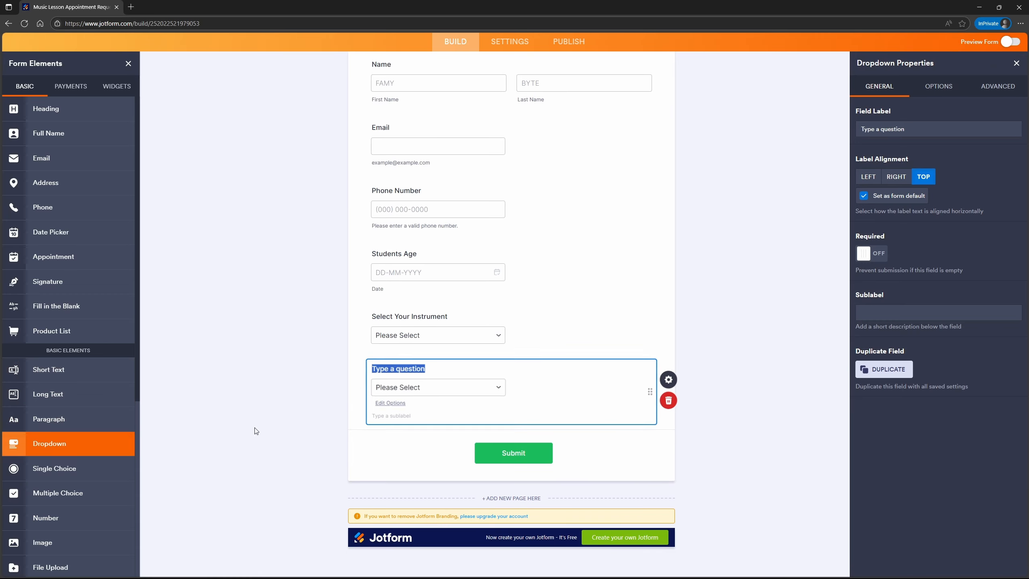
key(BackSpace)
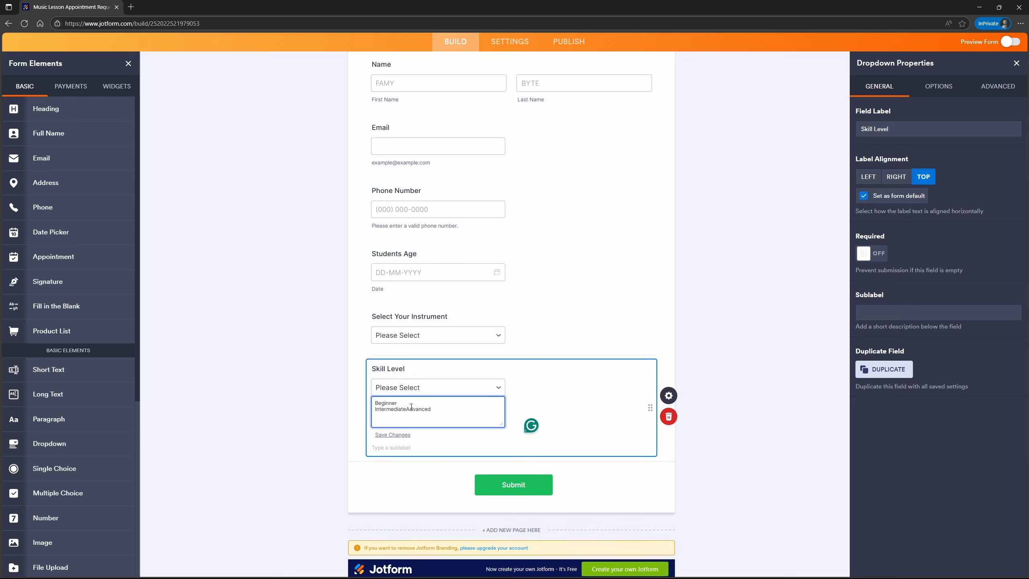
key(Return)
click(423, 418)
click(544, 466)
scroll(528, 327, up, 5)
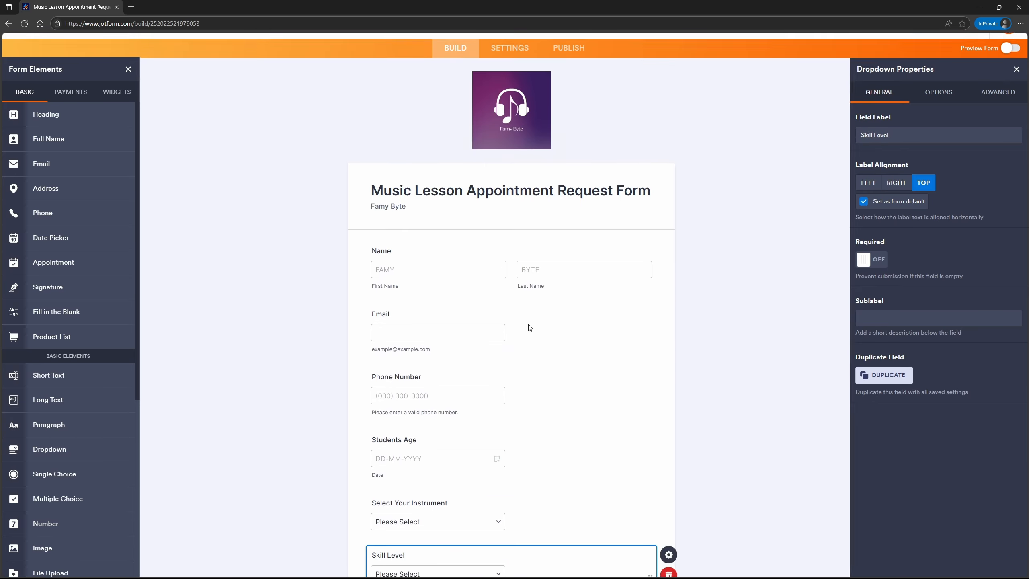
- Add a Single Choice field labelled Preferred Lesson Type with only the options In-Person and Online
scroll(526, 336, down, 5)
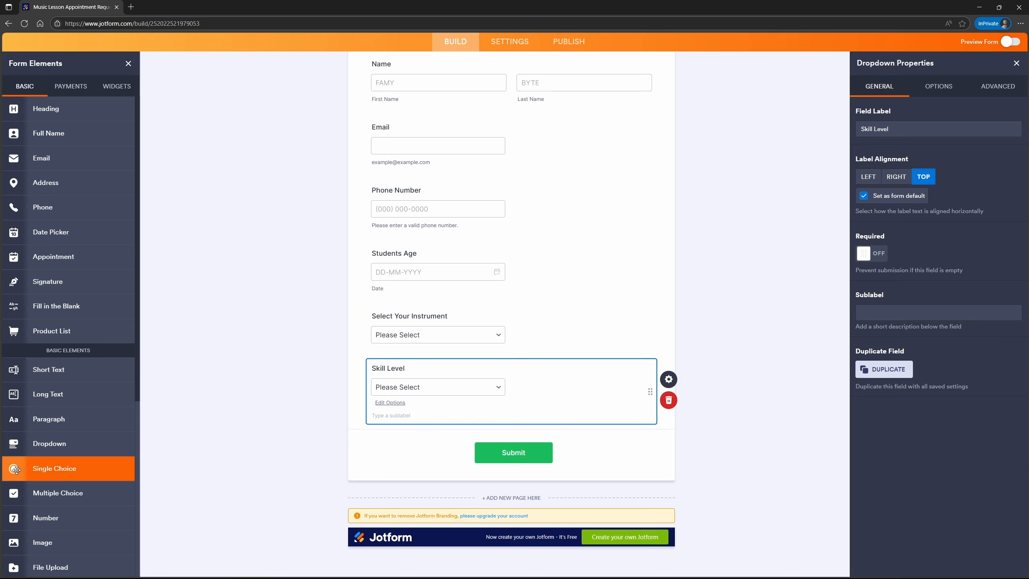
click(44, 472)
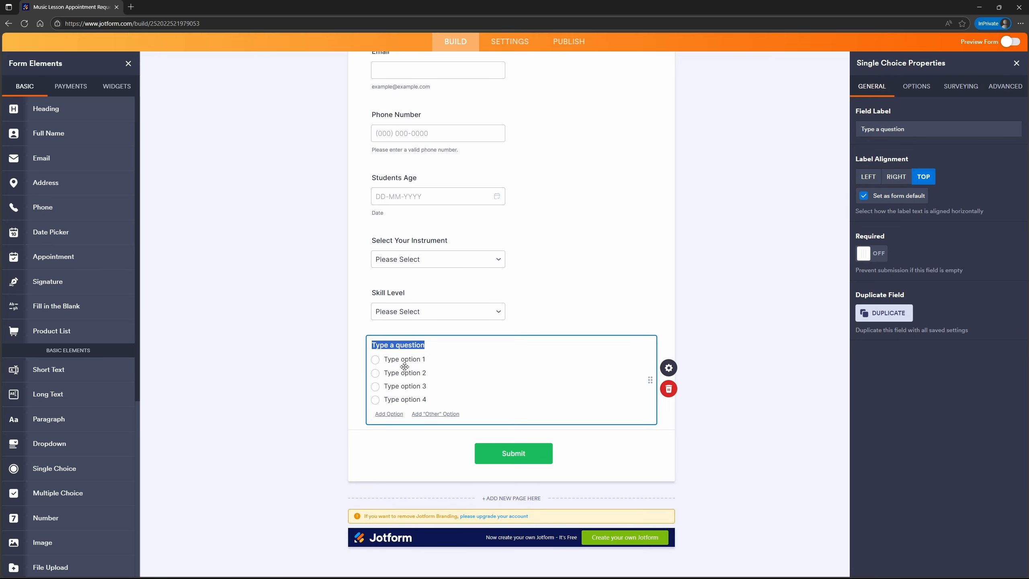
click(423, 357)
text(In Persona)
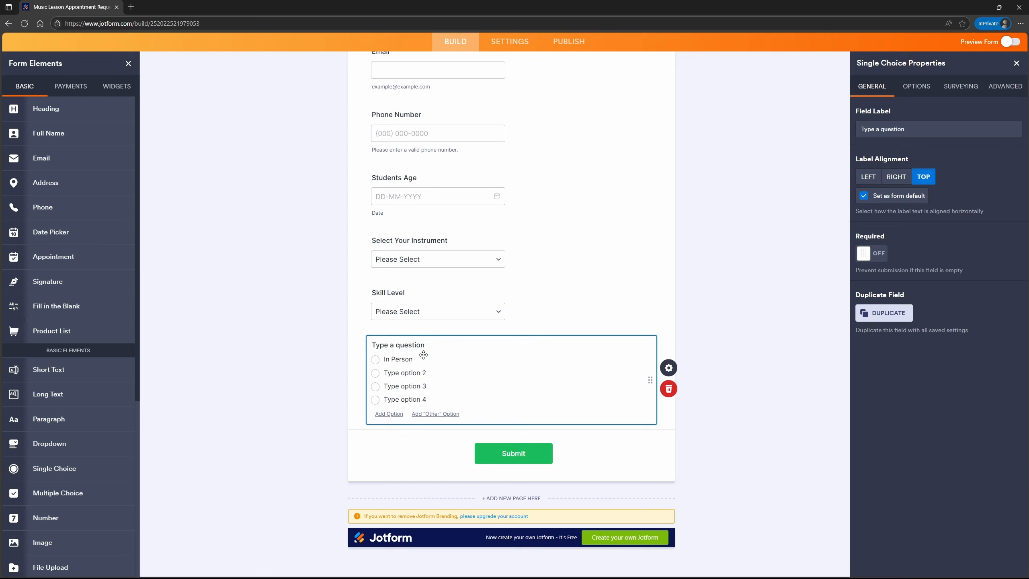
key(Tab)
text(Onli)
click(444, 387)
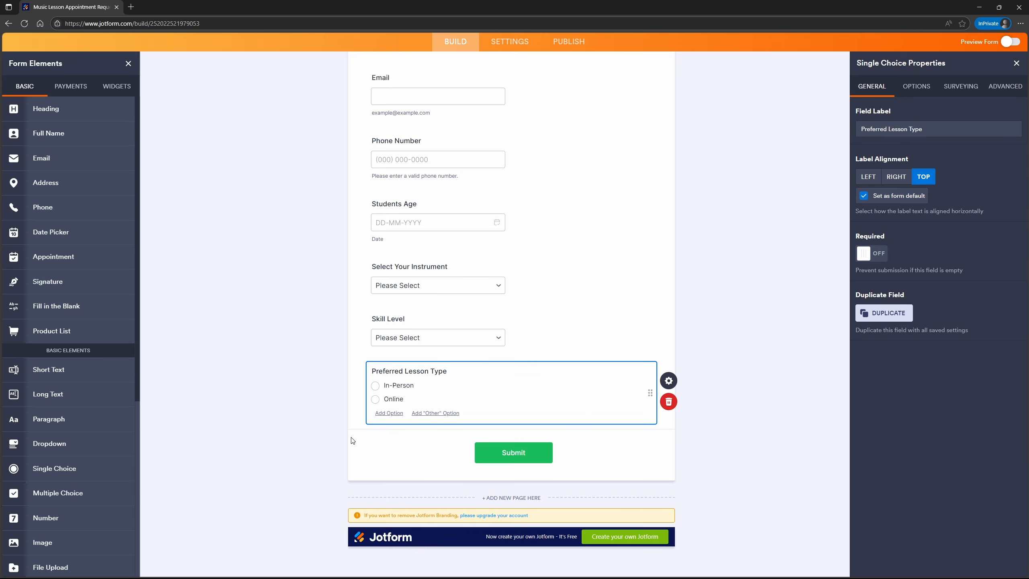
- Add a Single Choice field labelled Preferred Lesson Frequency with only the options Weekly and Bi-weekly
click(55, 468)
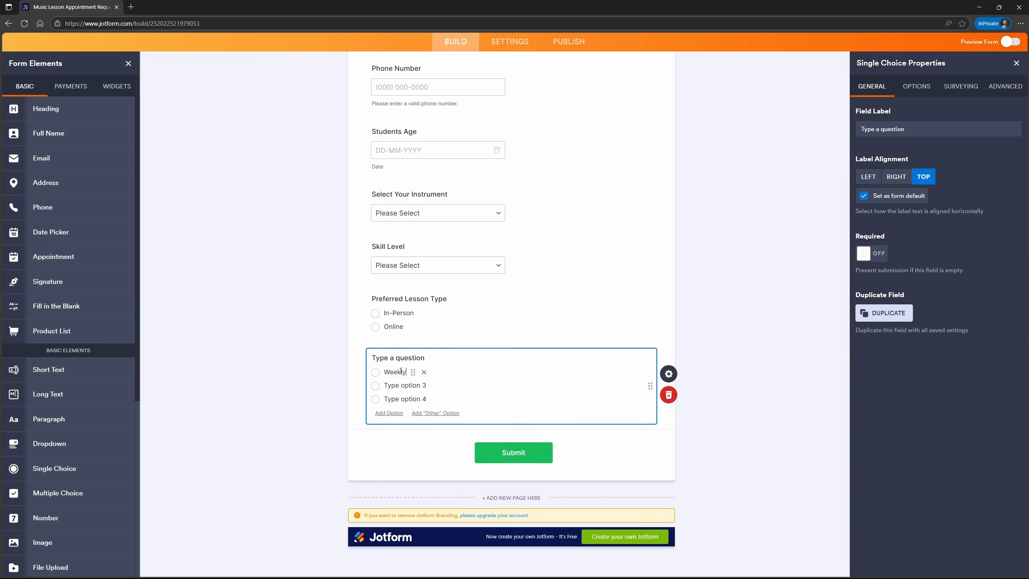
click(397, 386)
text(Bi-weekly)
click(444, 399)
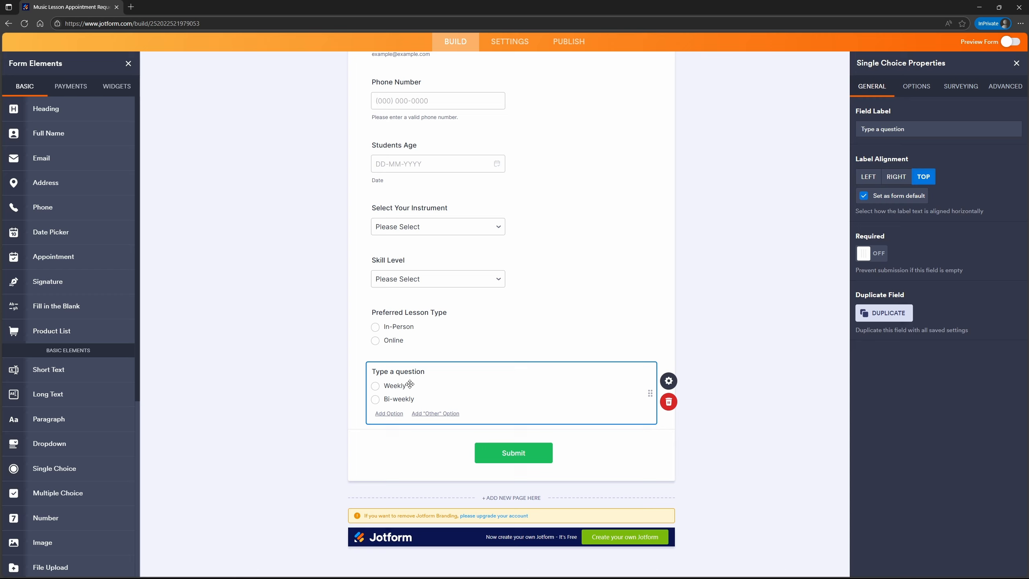
click(932, 128)
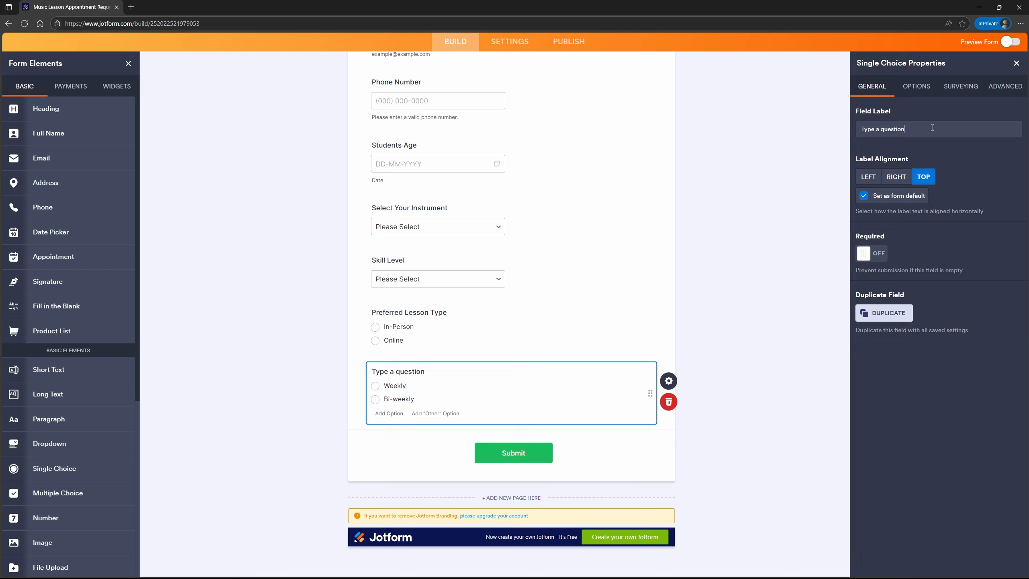
key(ctrl+a)
text(Preferred Lesson Frequency)
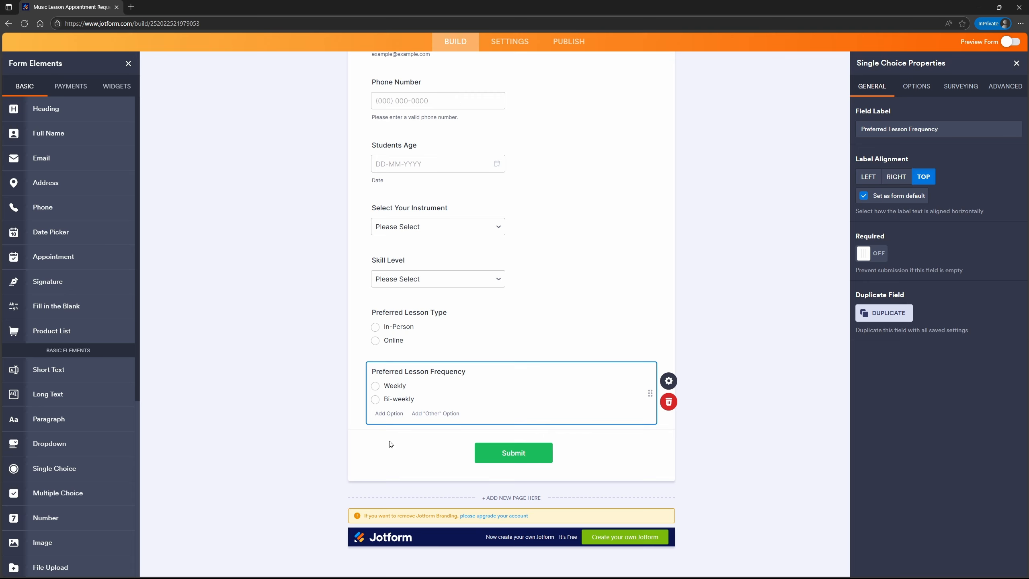
- Add two Dropdown fields below the lesson frequency, labelled Preferred Lesson Day(s) and Preferred Time Slot
click(49, 442)
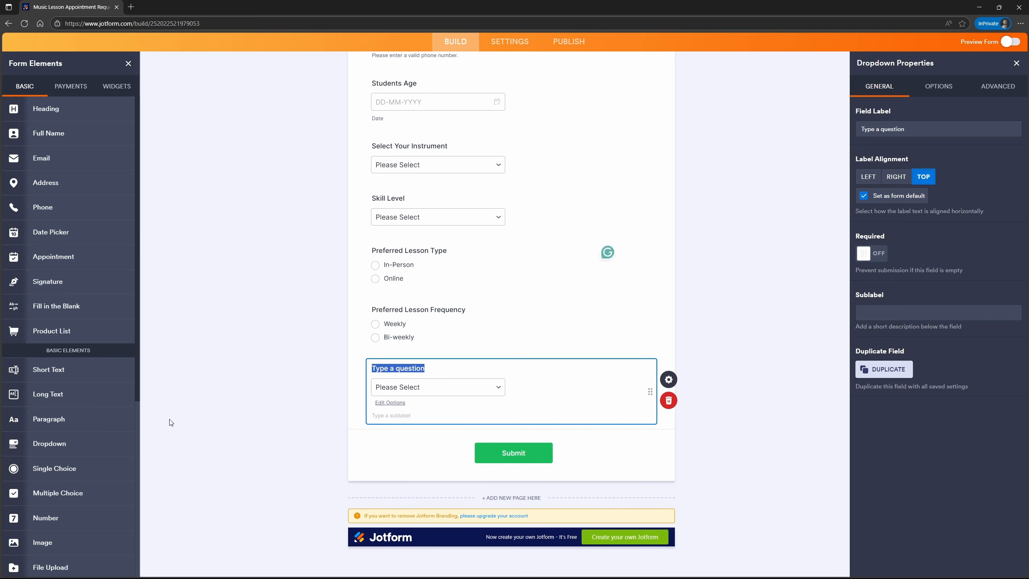
click(84, 443)
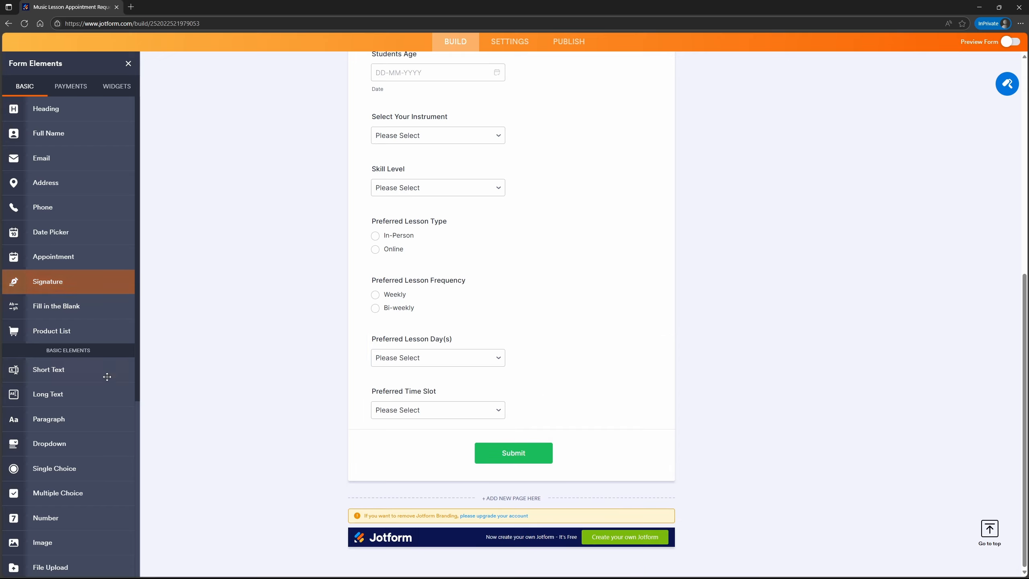
- Add a Long Text field "What are your musical goals?" with the placeholder "e.g., Learn basics, Prepare for exams, Learn a specific song, Hobby"
click(87, 397)
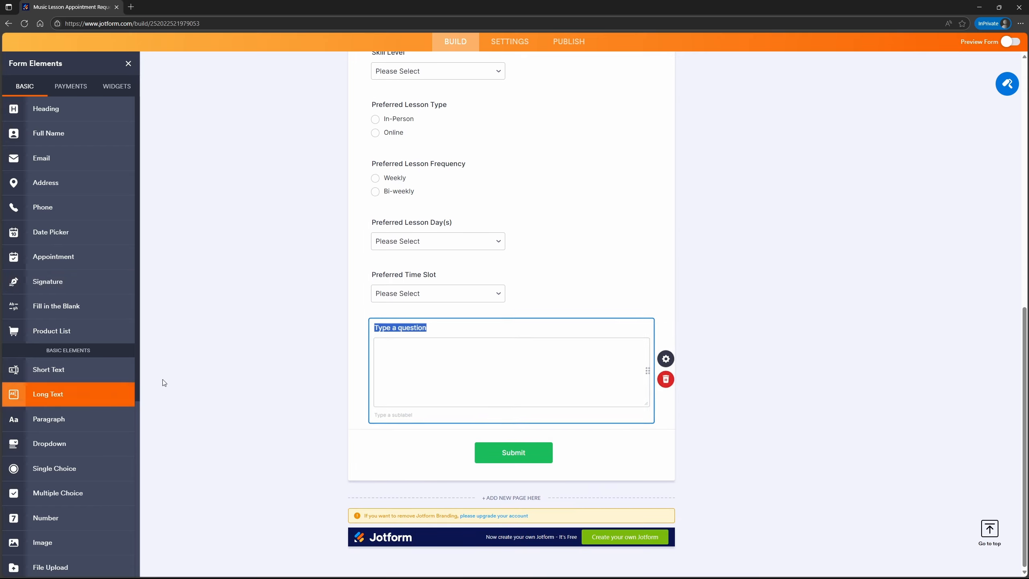
text(What are your musical goals?)
click(664, 359)
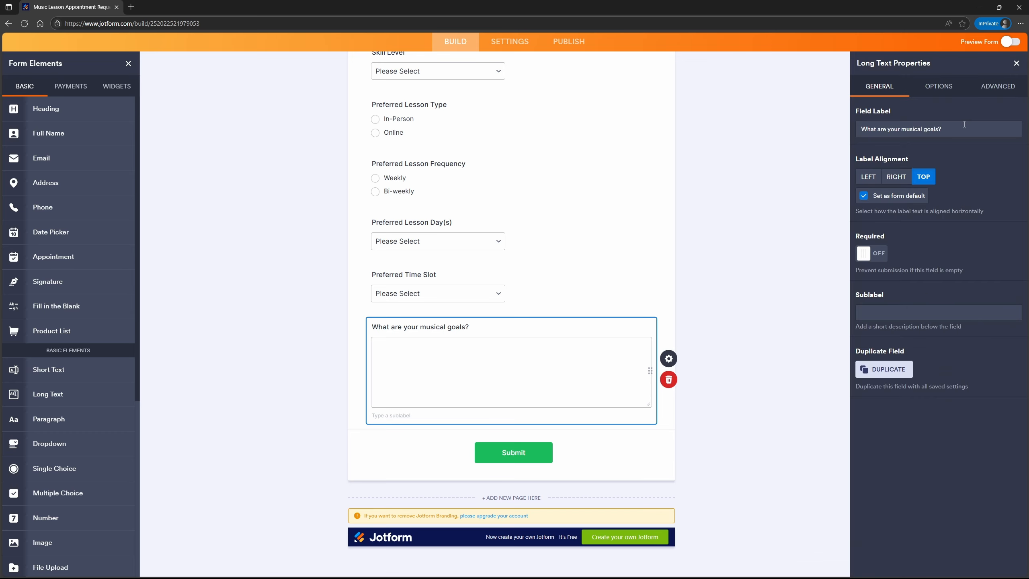
click(987, 87)
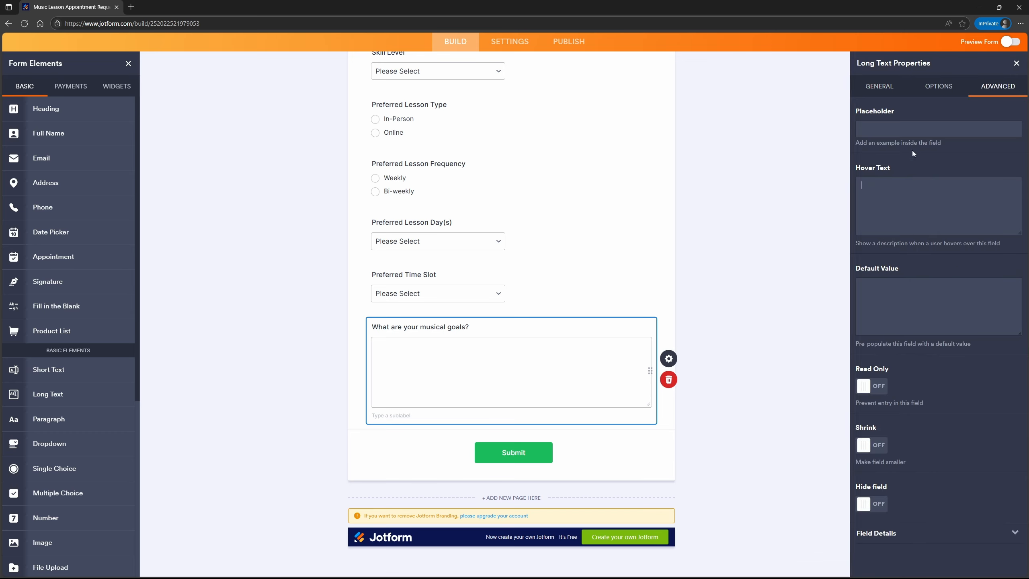
click(908, 123)
text(e.g., Learn basics, Prepare for exams, Learn a specific song, Hobby)
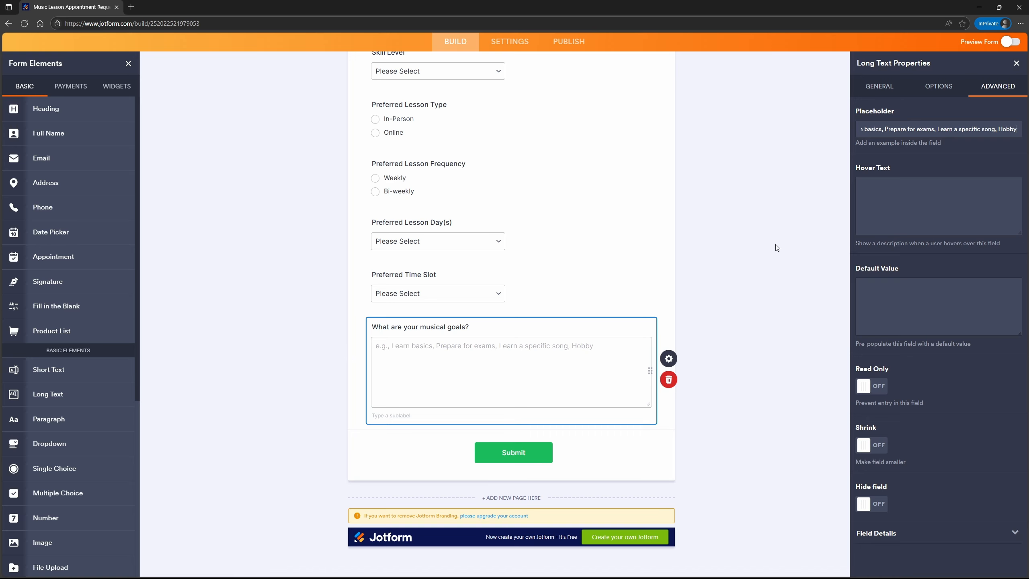
- Preview the form to check its fields down to the musical goals question, and return to editing
click(1010, 41)
scroll(429, 361, down, 15)
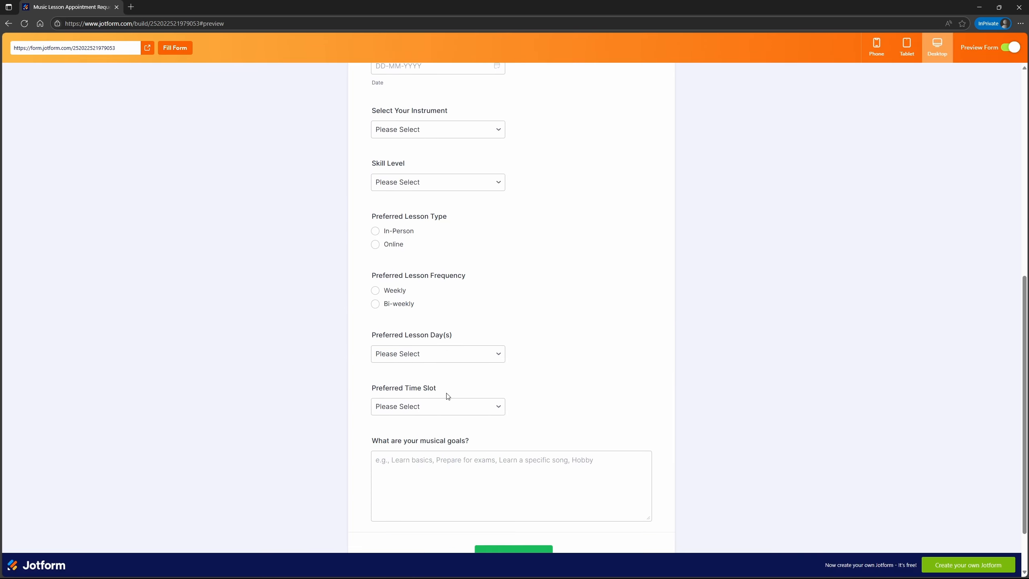
click(1010, 47)
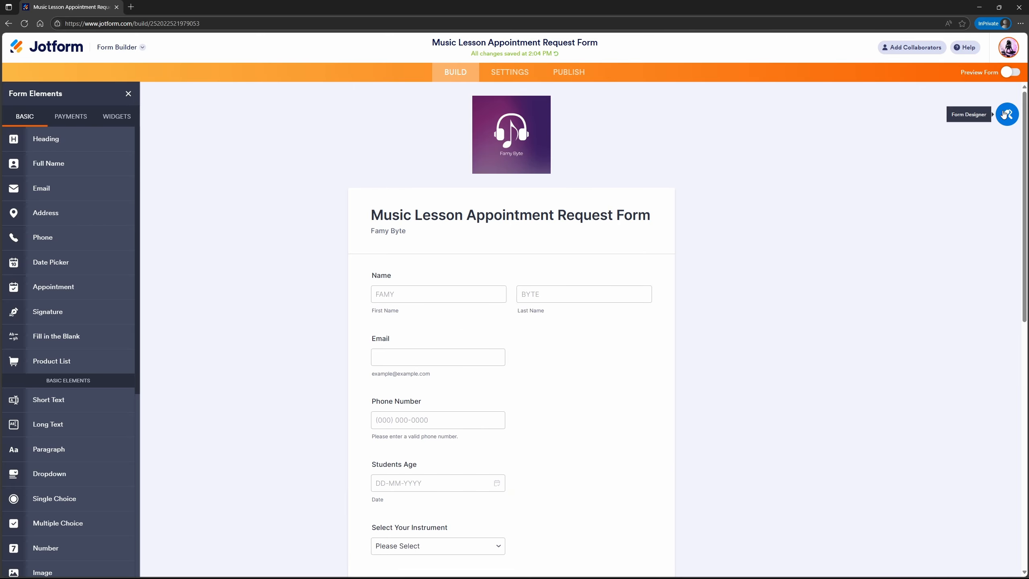
- Apply the dark grey color scheme with page color #12121c to the form in the Form Designer
click(1008, 113)
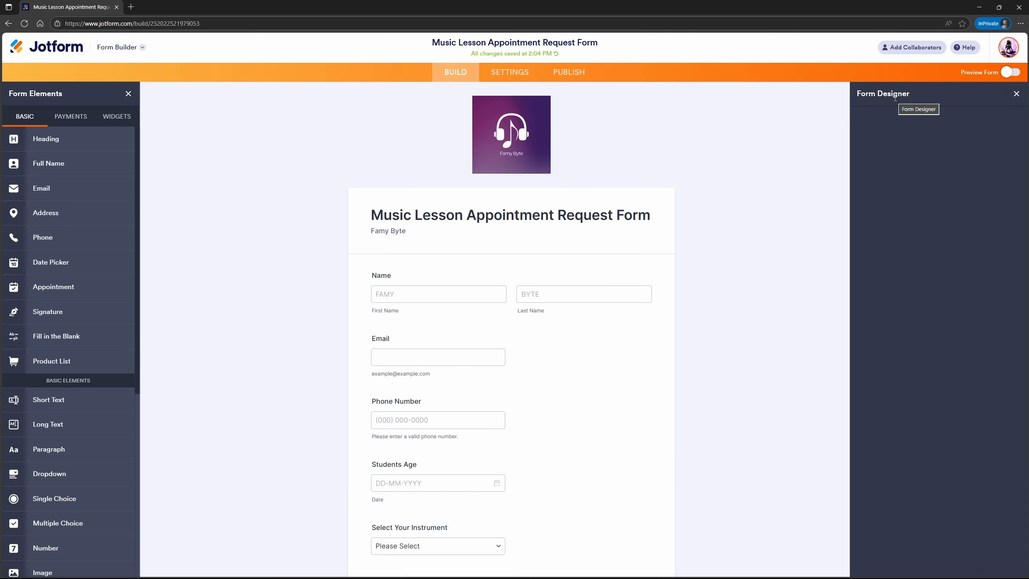
click(963, 160)
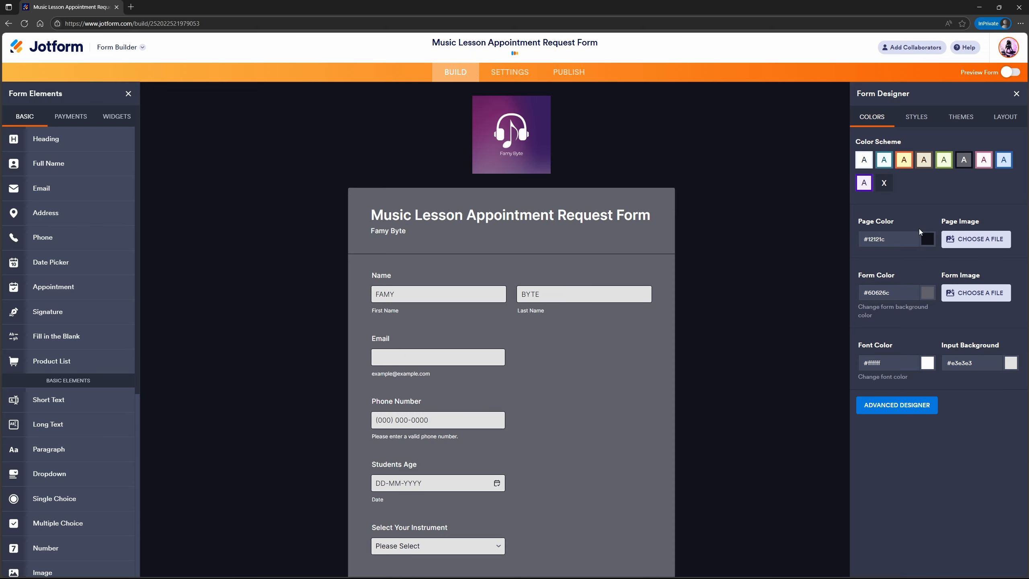
click(904, 405)
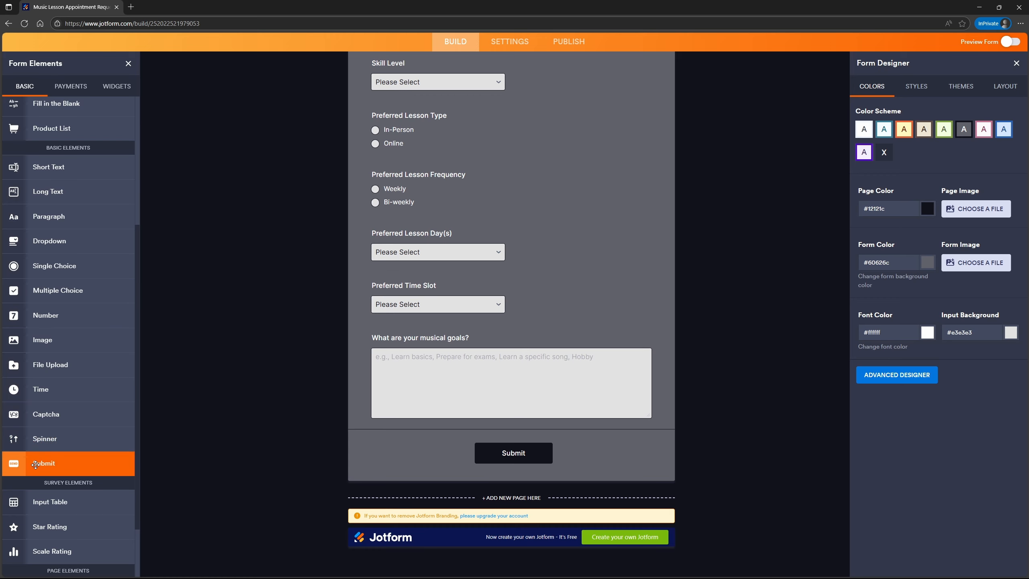
click(532, 460)
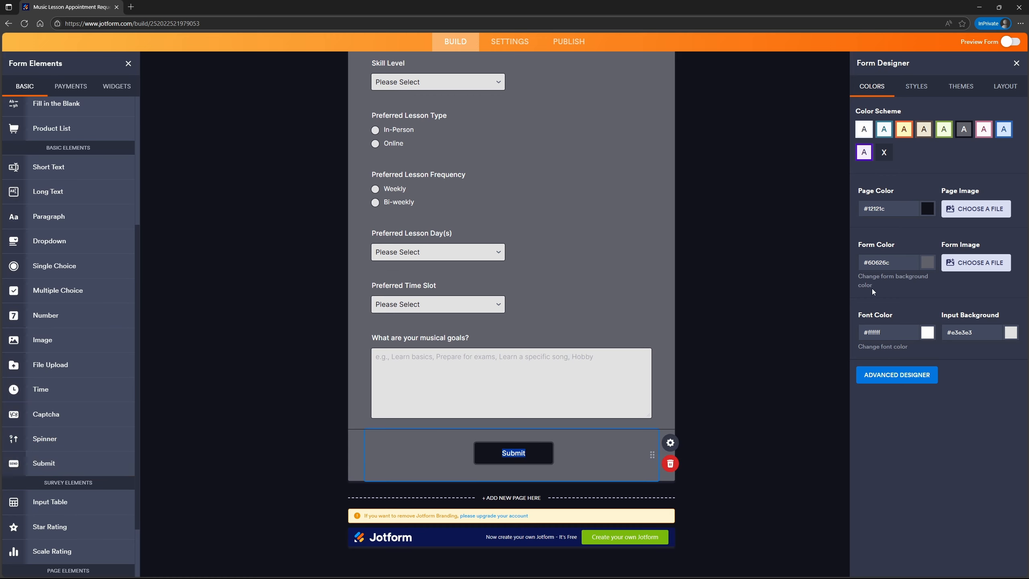
- Apply the Supernova theme to the form and close the Form Designer
click(961, 86)
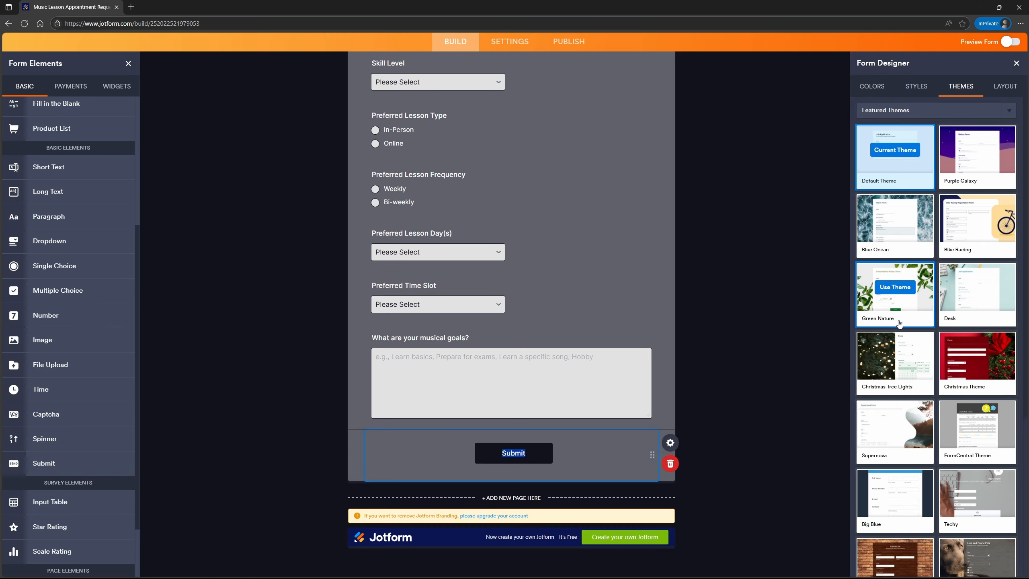
mouse_move(894, 344)
click(895, 289)
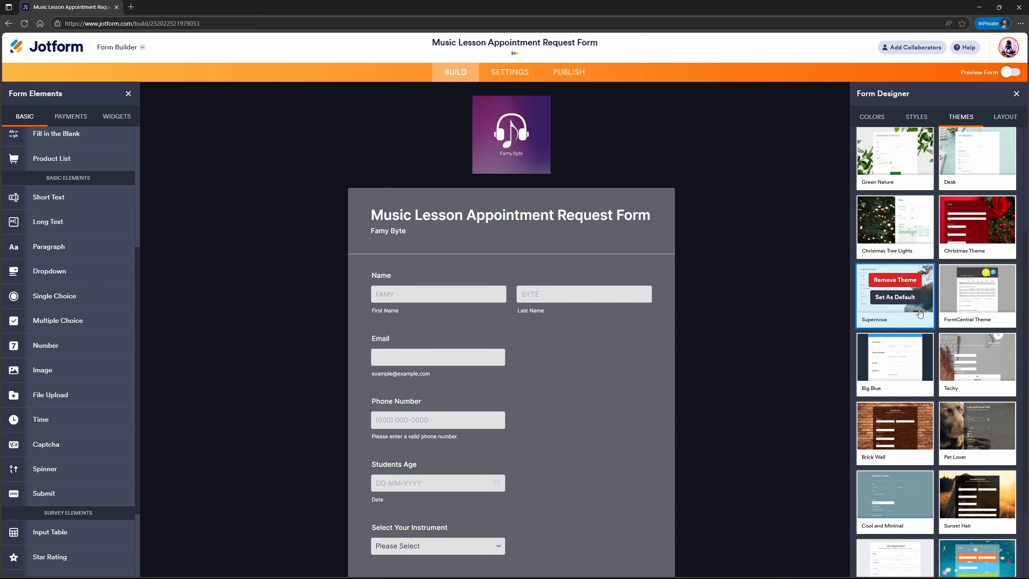
mouse_move(862, 226)
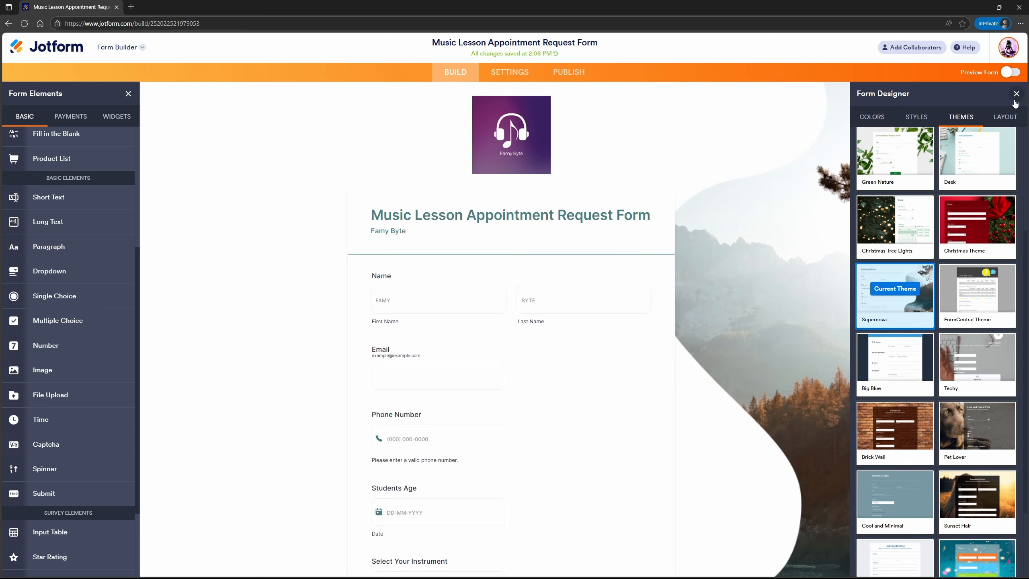
click(1016, 94)
- Change the Submit button to the white patterned image style with orange text in the Form Designer
scroll(689, 232, down, 5)
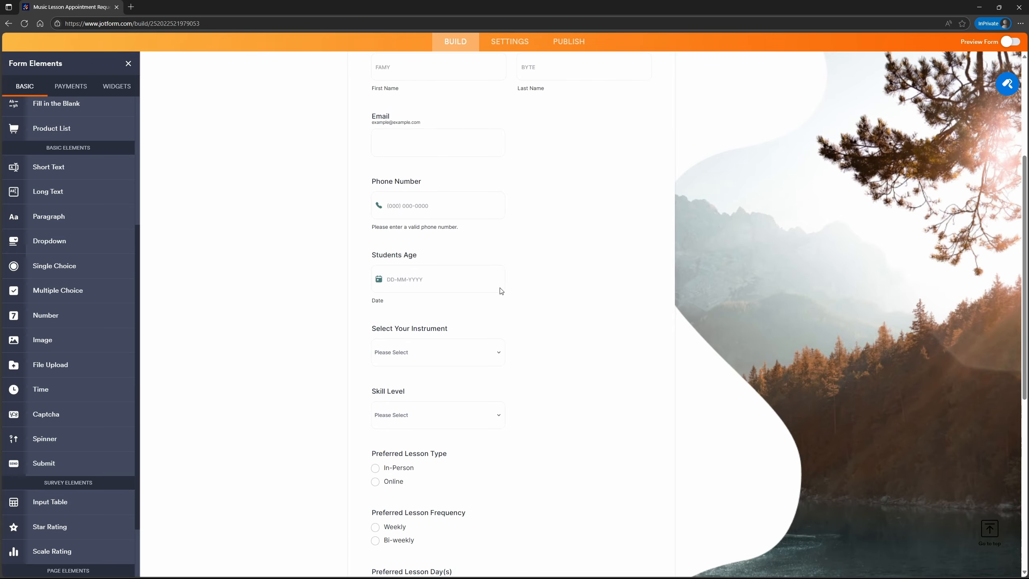
click(419, 366)
scroll(492, 407, down, 7)
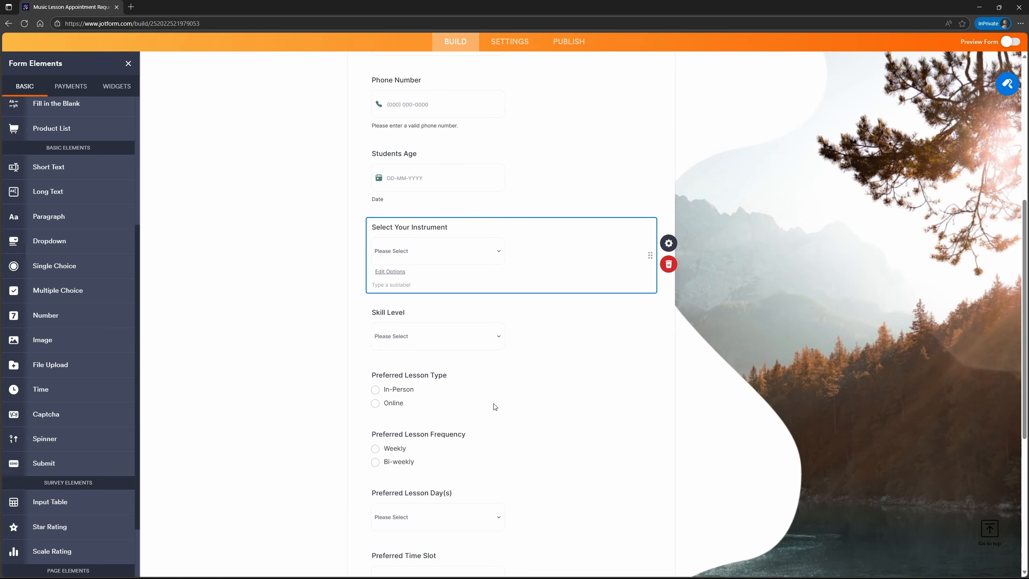
click(513, 530)
click(1008, 84)
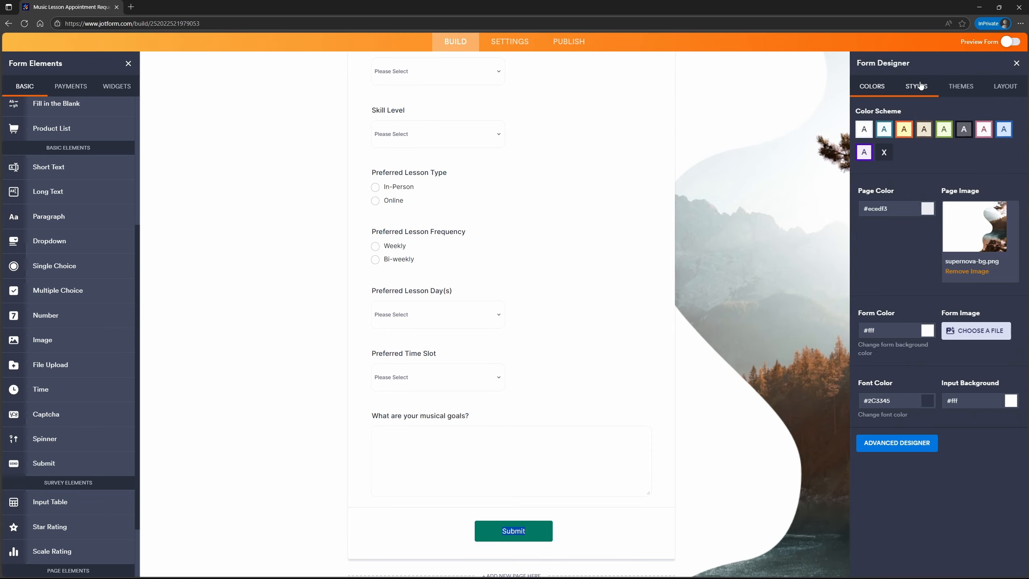
click(916, 87)
click(924, 318)
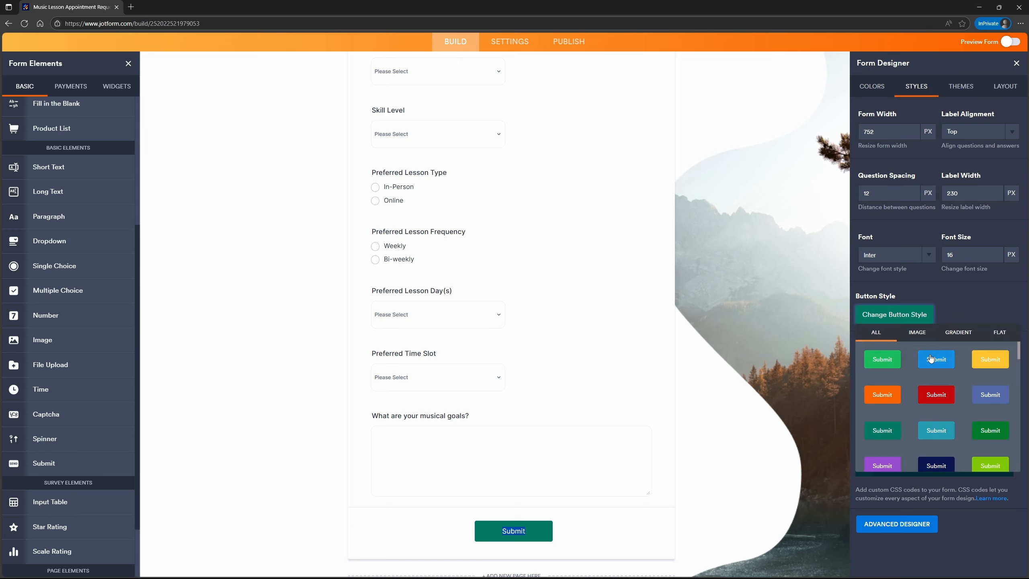
scroll(955, 438, down, 3)
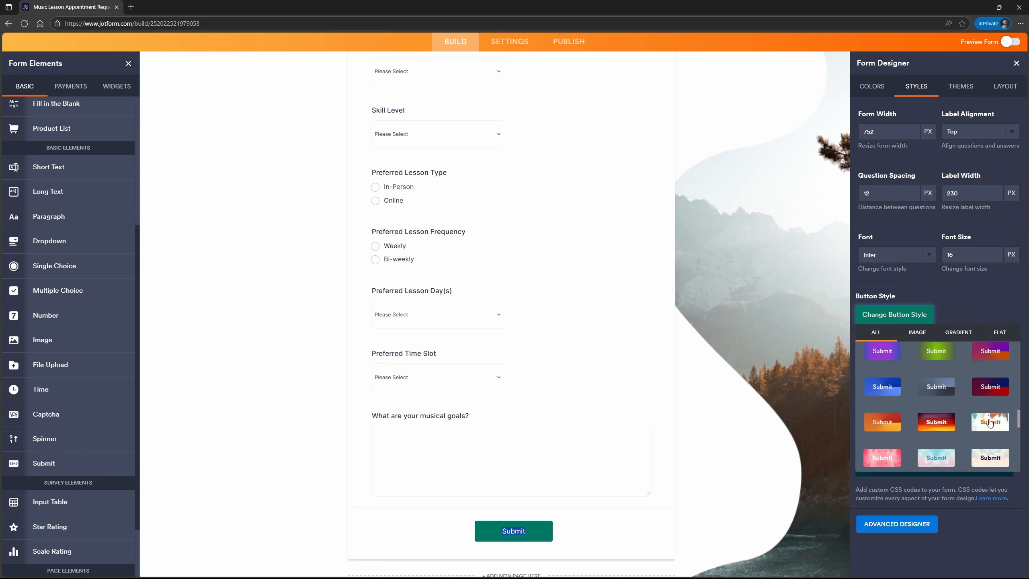
click(990, 409)
click(1017, 66)
- In the form settings, set the form status to Disable at submission limit with a limit of 100 submissions and save it
click(511, 42)
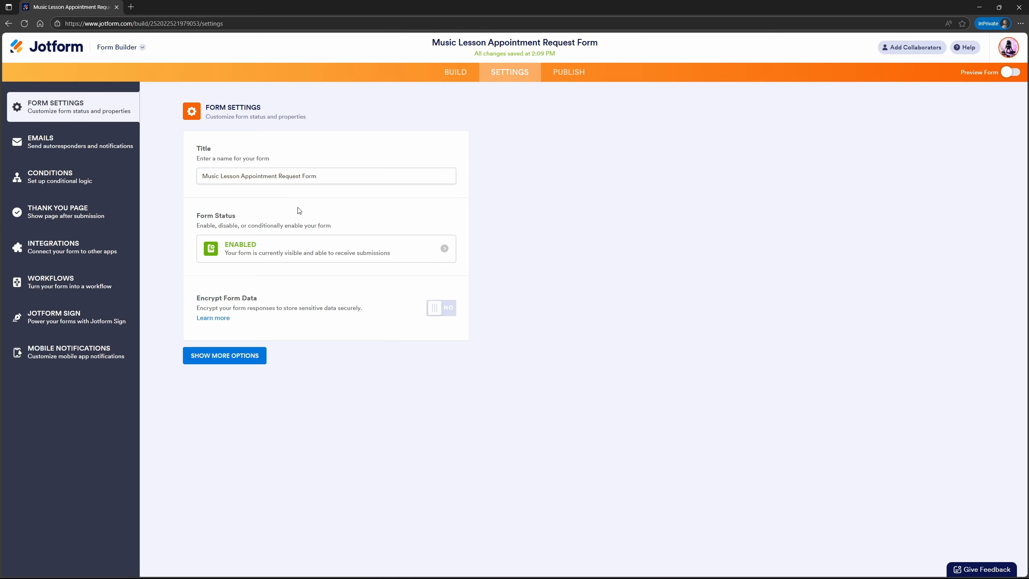
click(249, 244)
click(565, 322)
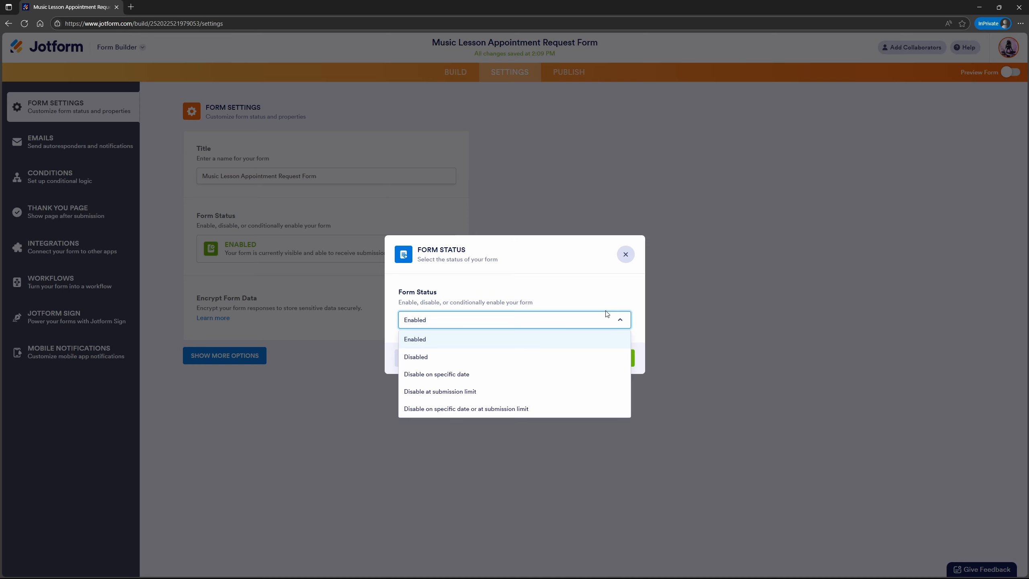
click(436, 391)
click(437, 317)
key(BackSpace)
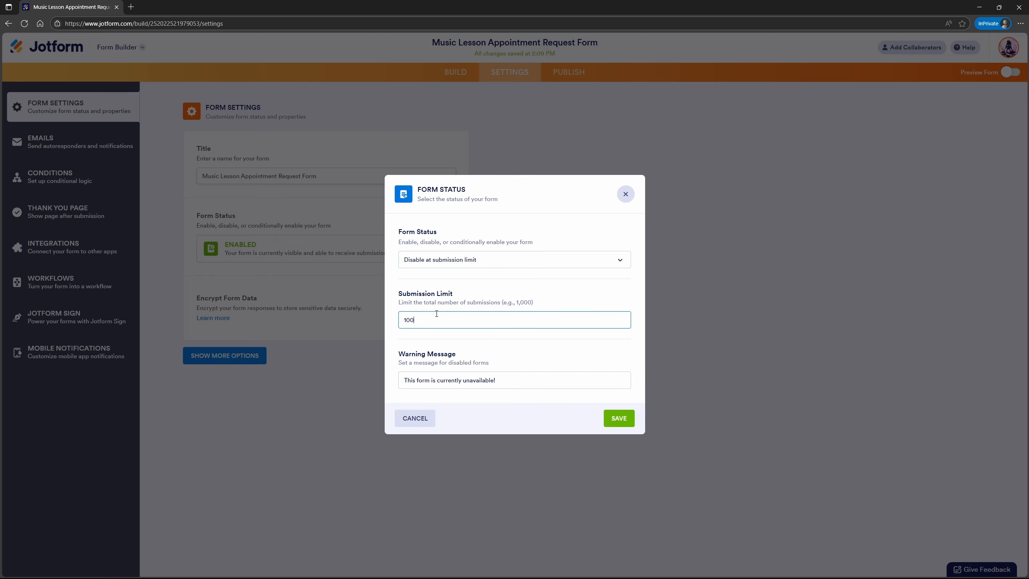
click(520, 384)
click(614, 417)
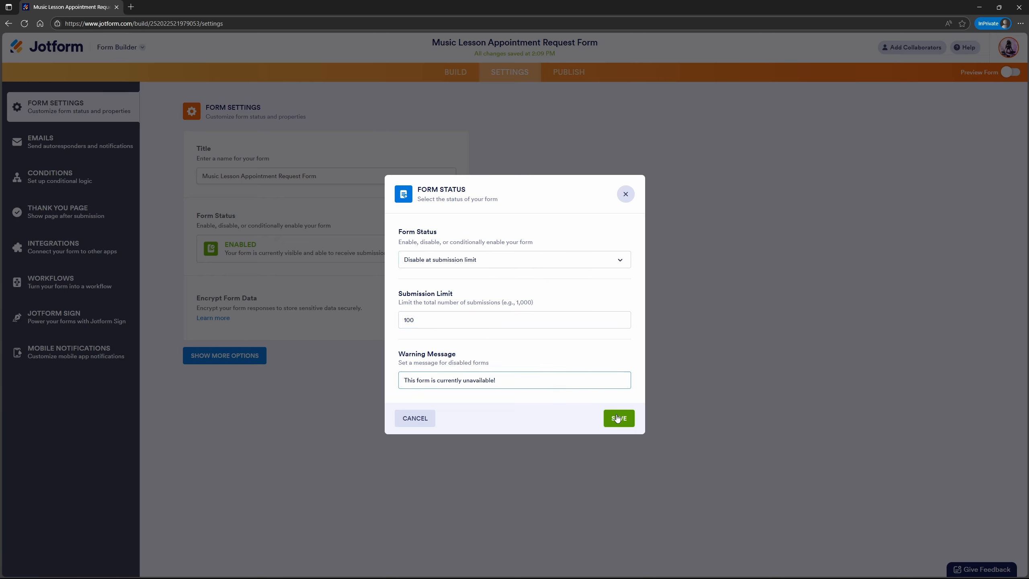
- Try the Disable on specific date form status and close the status dialog without saving
click(444, 254)
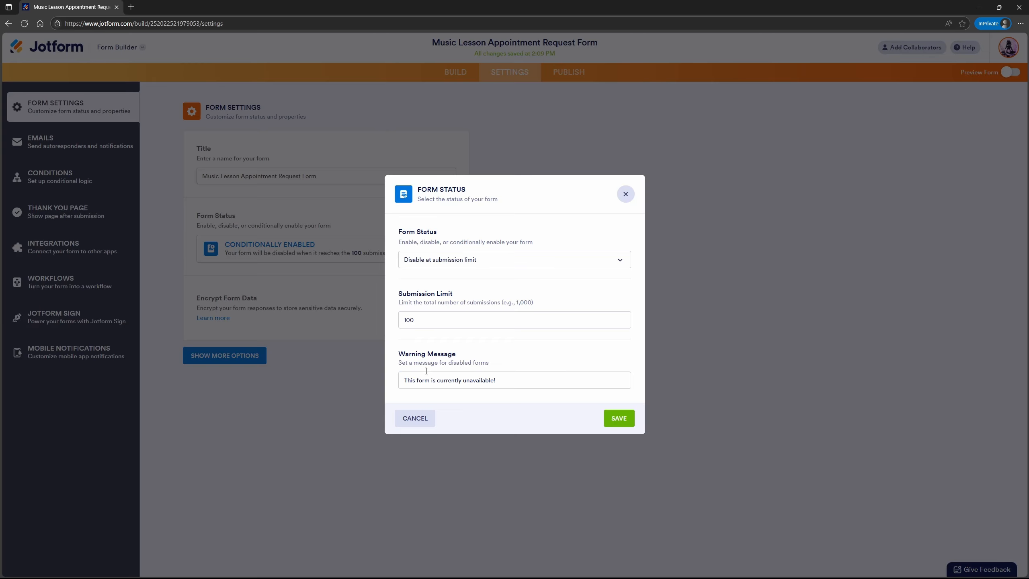
click(470, 263)
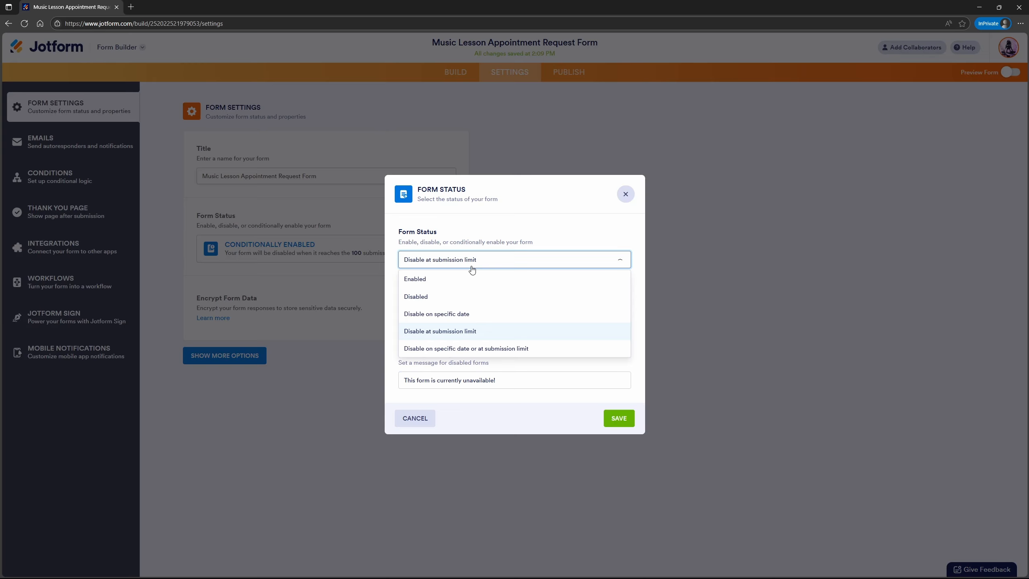
click(445, 314)
click(626, 188)
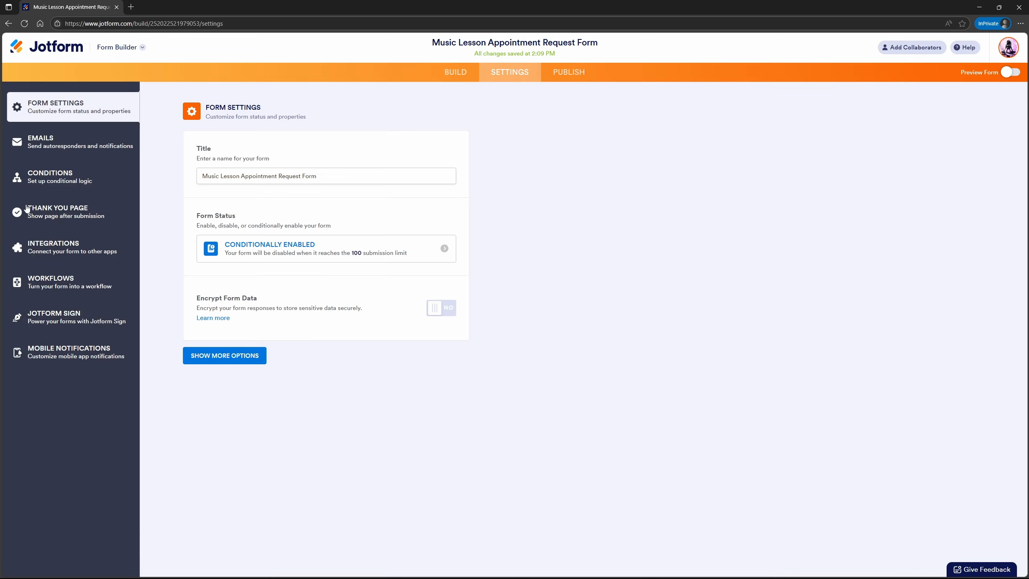
- Start a new autoresponder email in the email settings and examine its content and recipient details
click(41, 146)
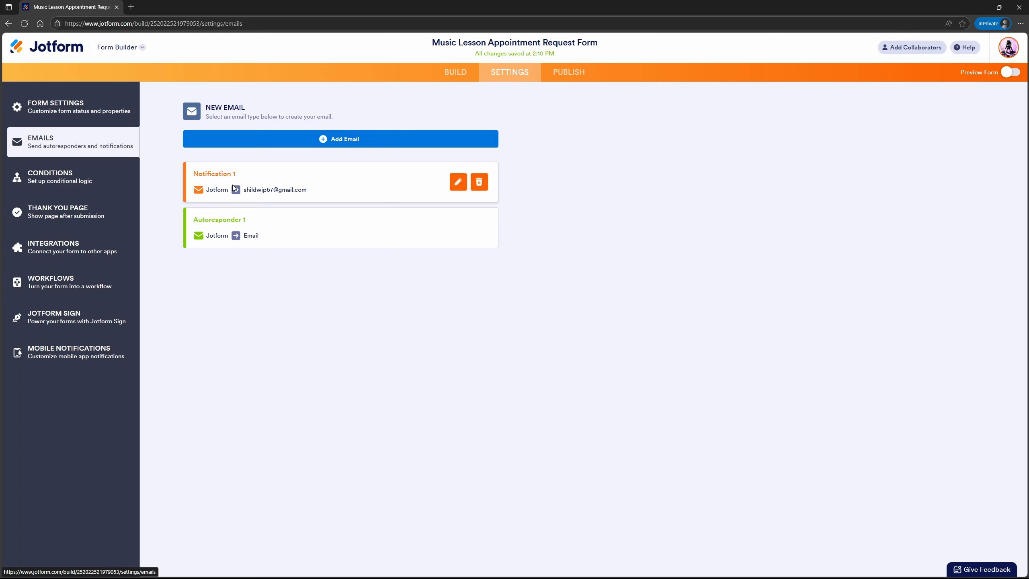
mouse_move(284, 235)
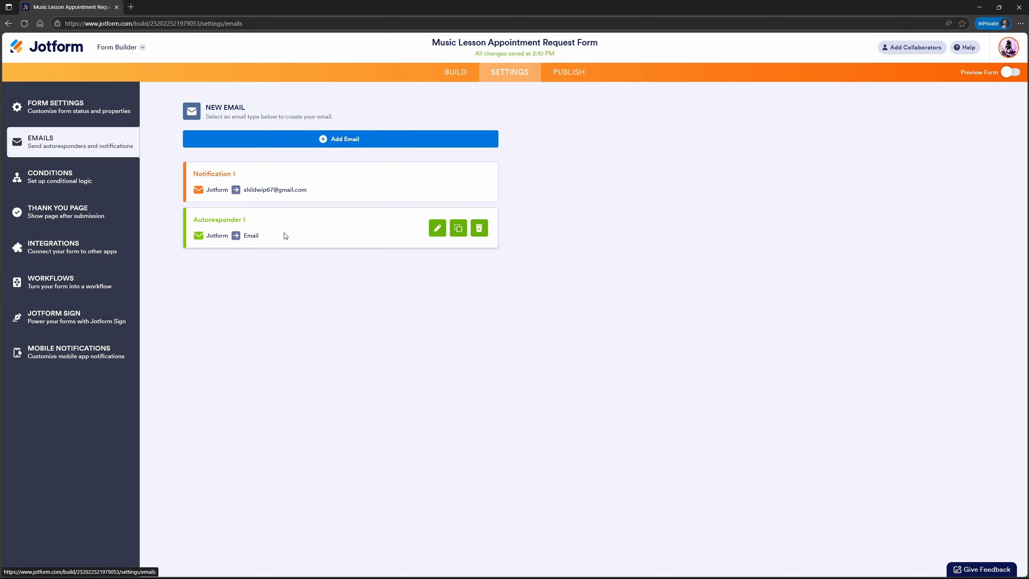
click(345, 139)
click(290, 183)
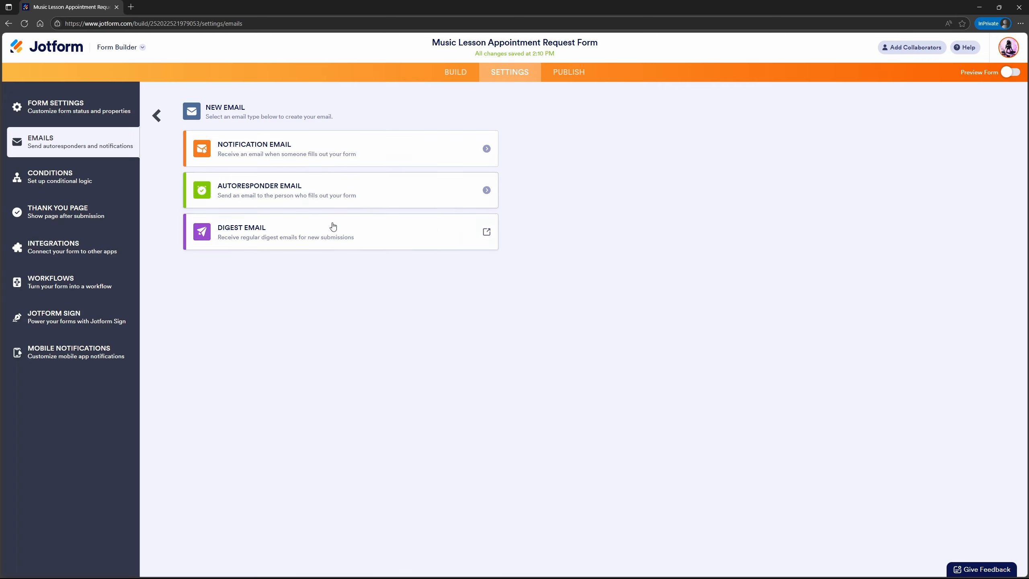
scroll(292, 295, down, 5)
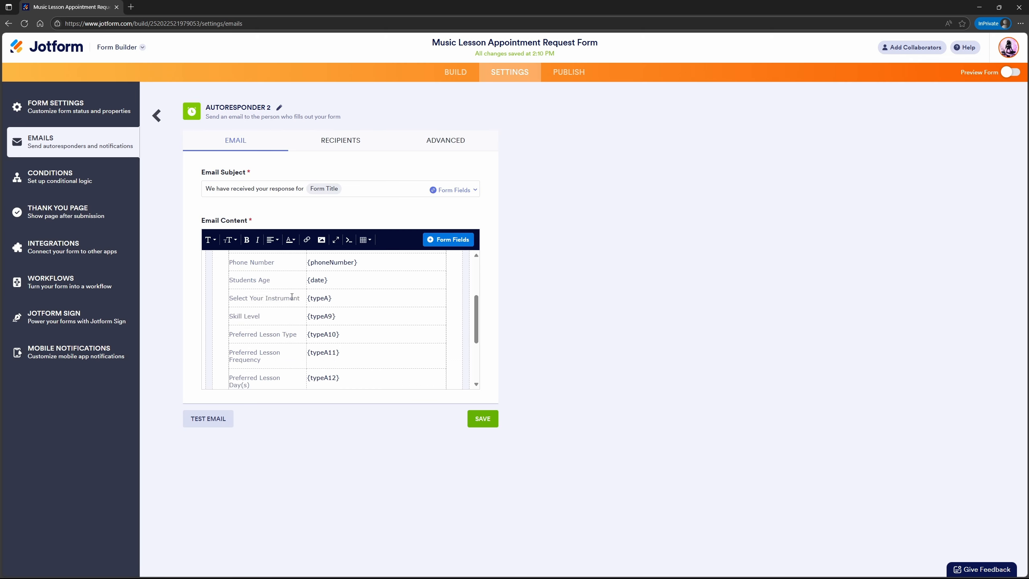
scroll(293, 292, up, 5)
click(340, 140)
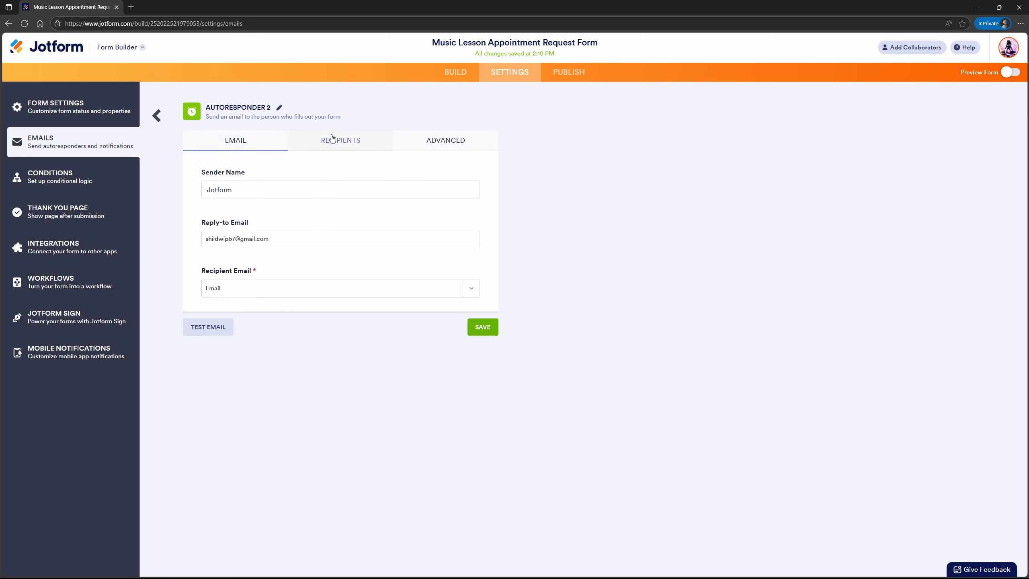
- Browse the available app integrations for the form and open the conditional logic settings
click(81, 247)
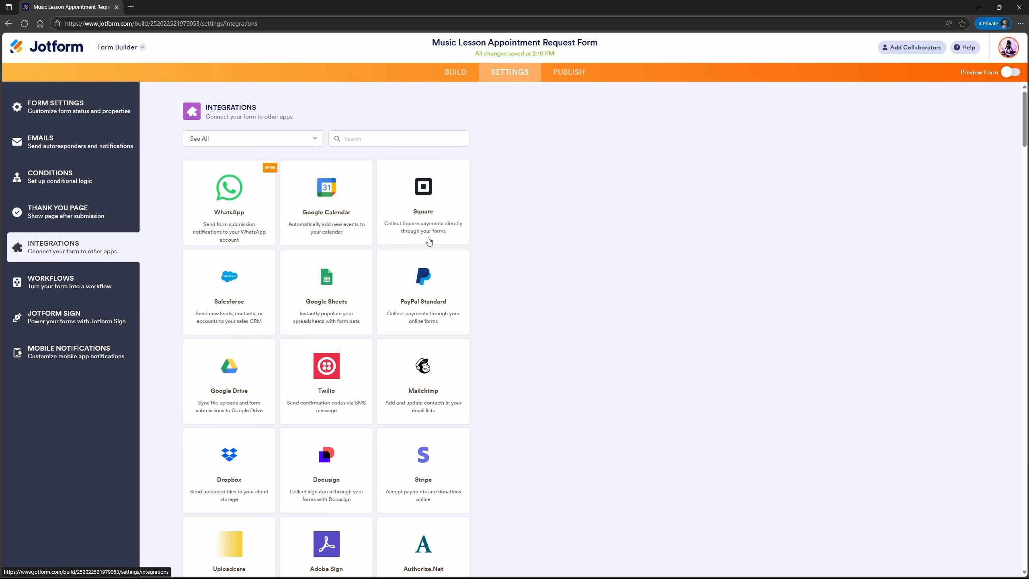
scroll(278, 364, down, 10)
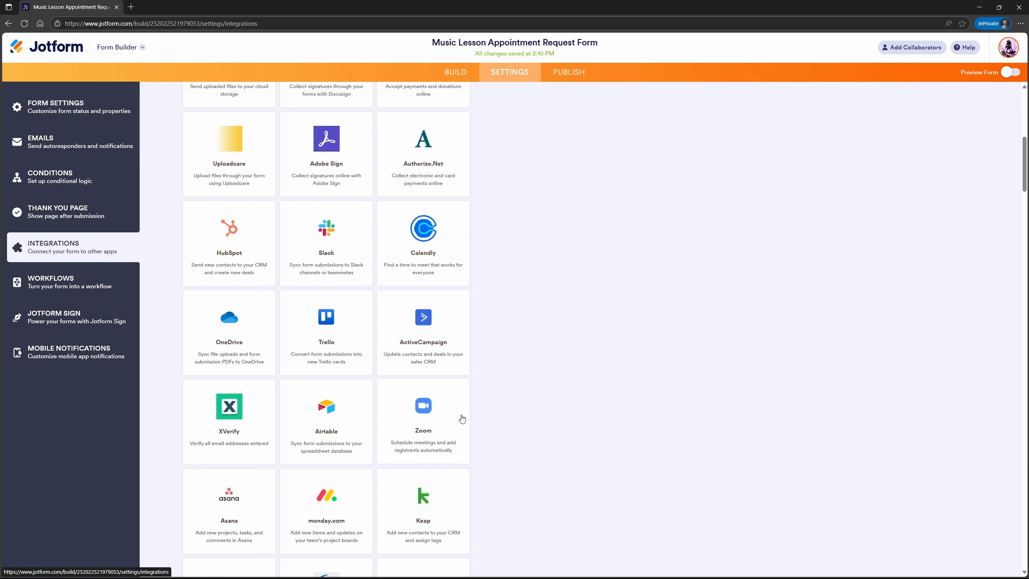
scroll(462, 419, down, 20)
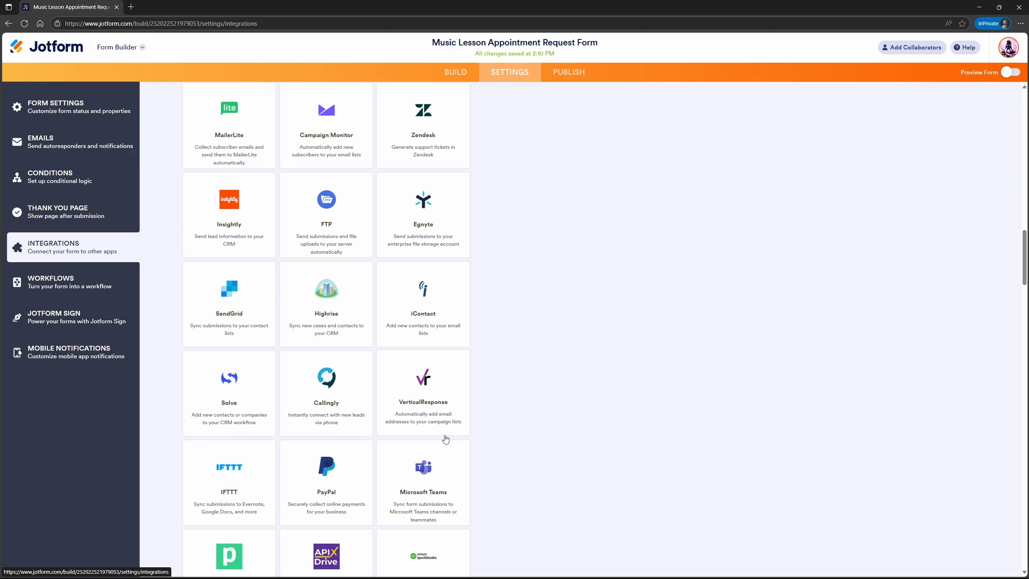
click(57, 178)
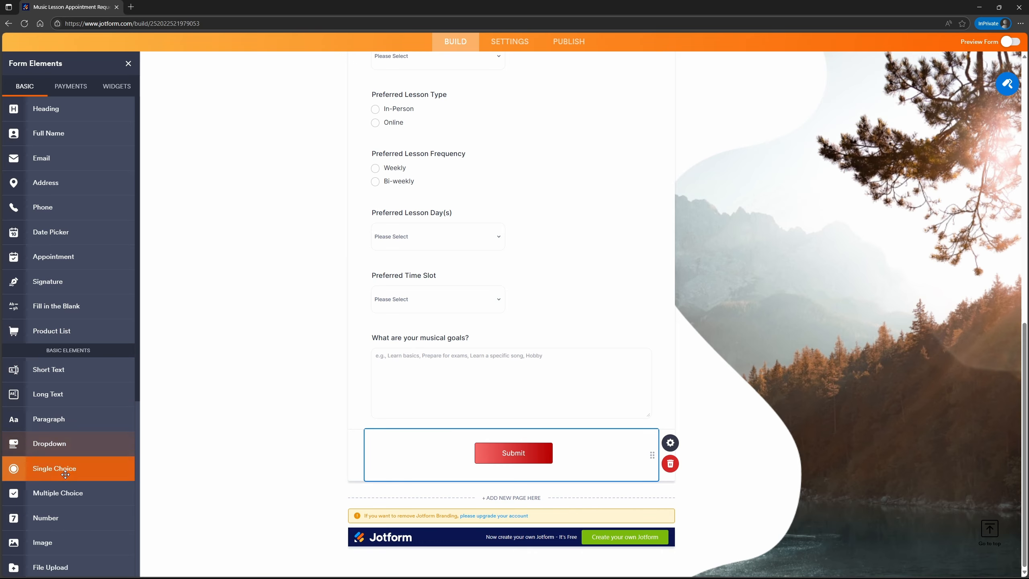
- Add a single choice question "Do you have your own instrument?" with options Yes and No above the Submit button
click(65, 475)
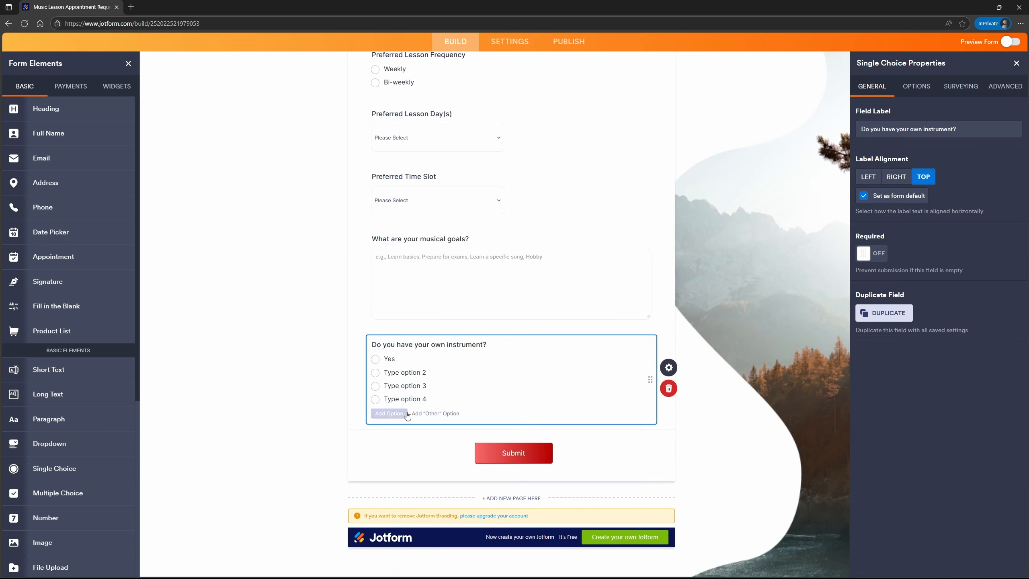
click(393, 376)
text(No)
- Add a dropdown question "Which instrument do you have?" with options Guitar, Piano, Violin and Drums below the instrument ownership question
click(55, 468)
text(vf)
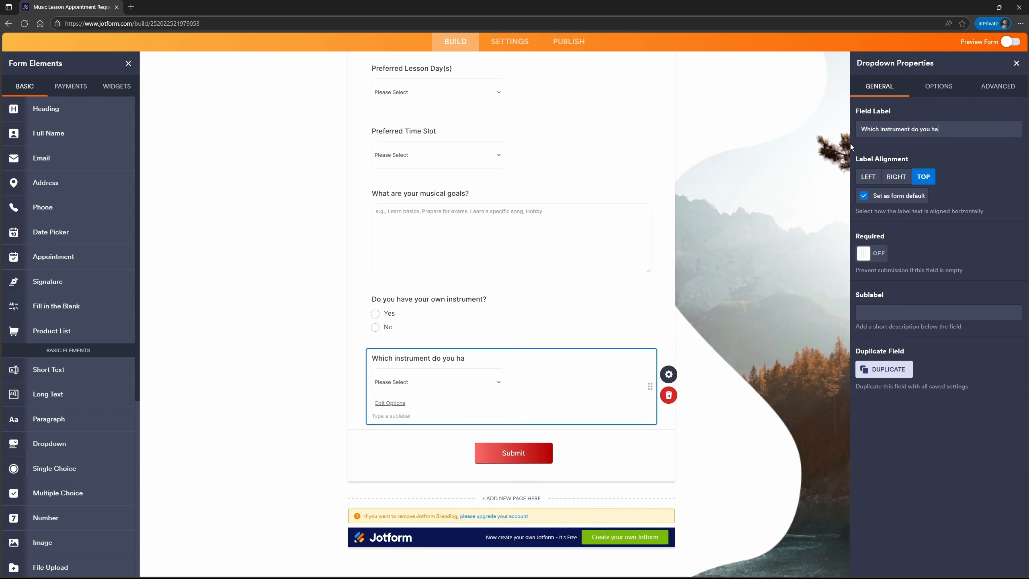
key(BackSpace)
text(e)
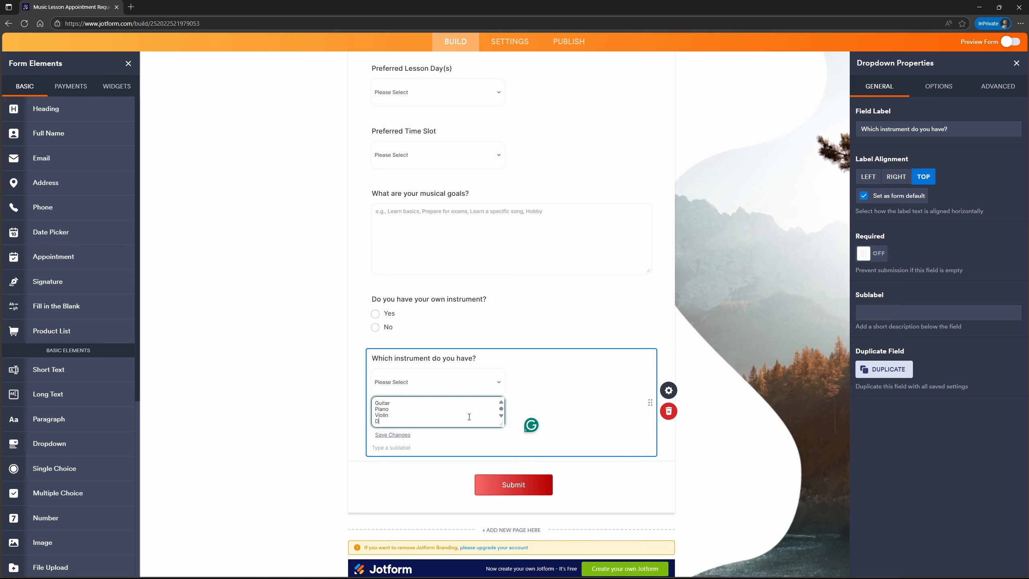
text(rums)
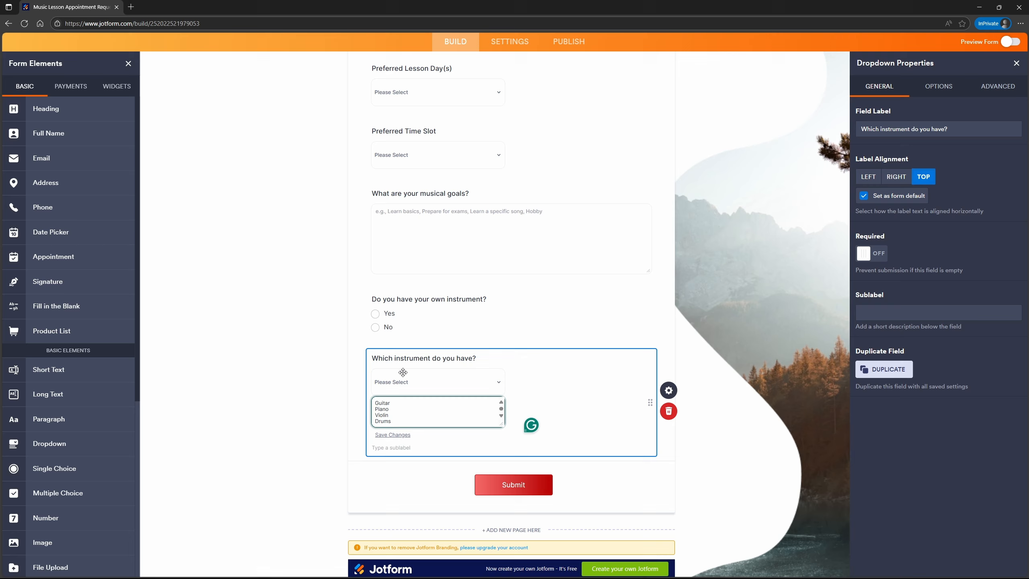
- Create a Show/Hide Field condition in the form settings with the rule "Do you have your instrument?" Is Equal To Yes
scroll(402, 372, up, 1)
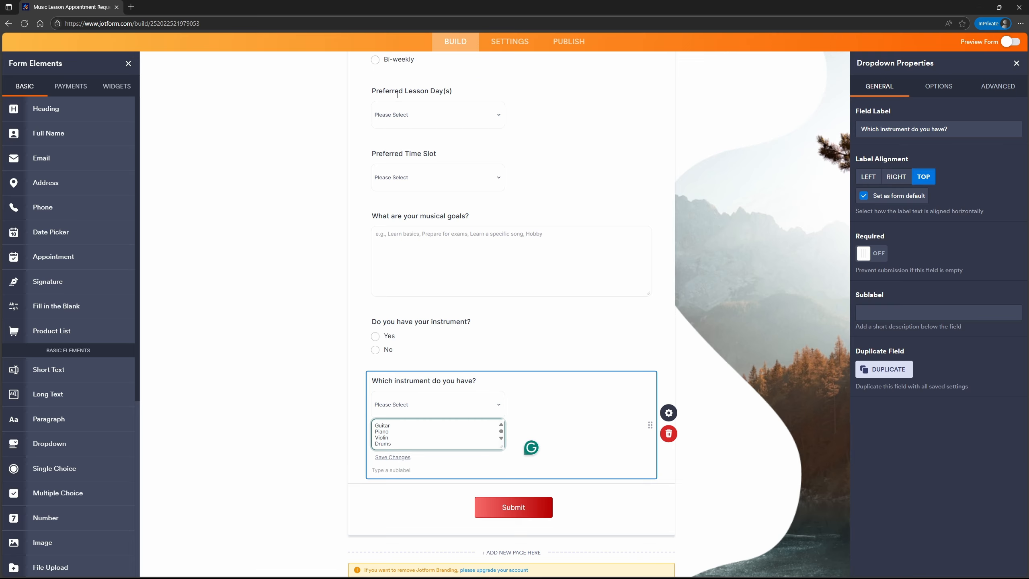
click(510, 41)
click(118, 182)
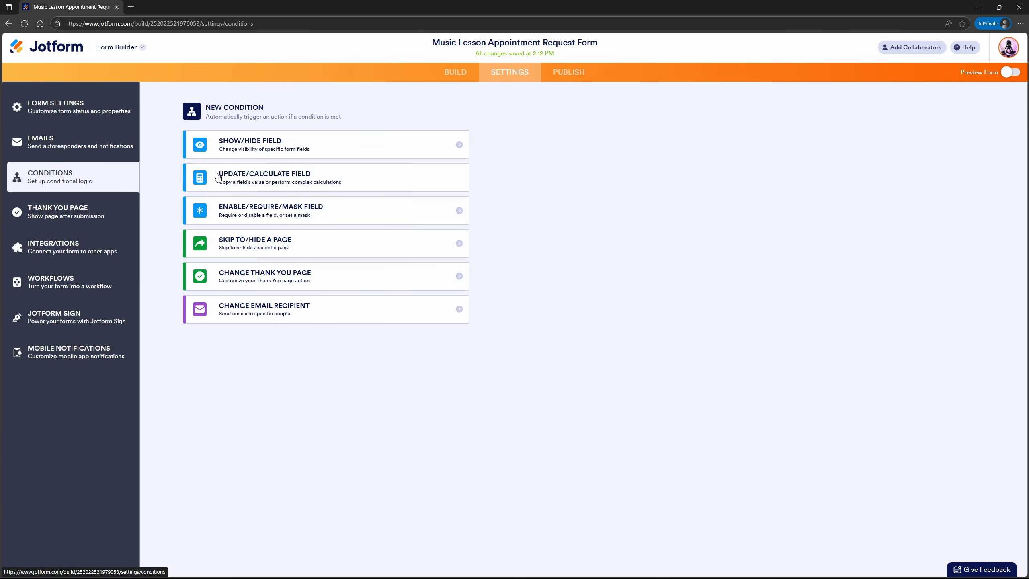
click(261, 149)
click(294, 147)
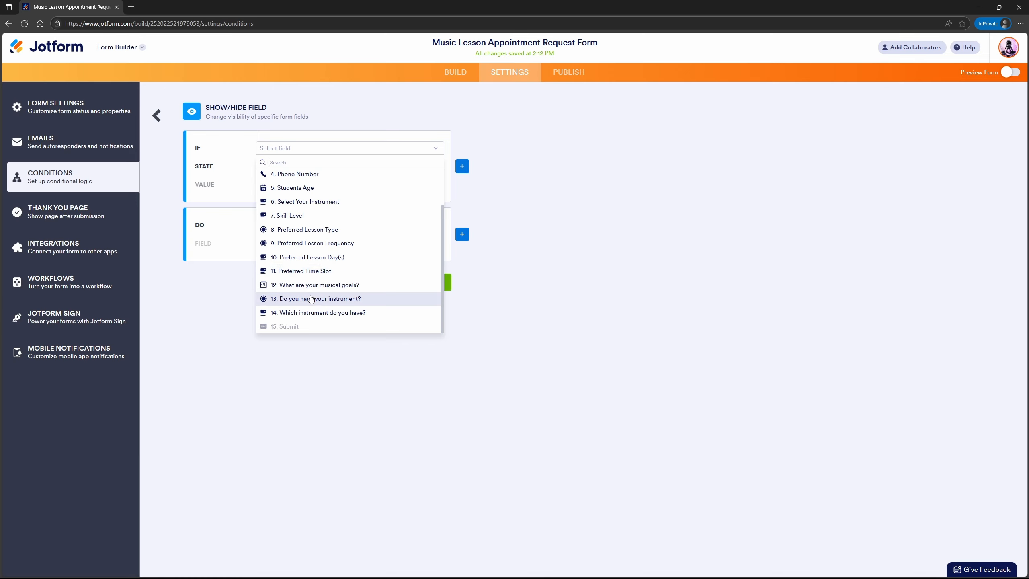
click(311, 298)
click(315, 166)
click(284, 175)
click(291, 184)
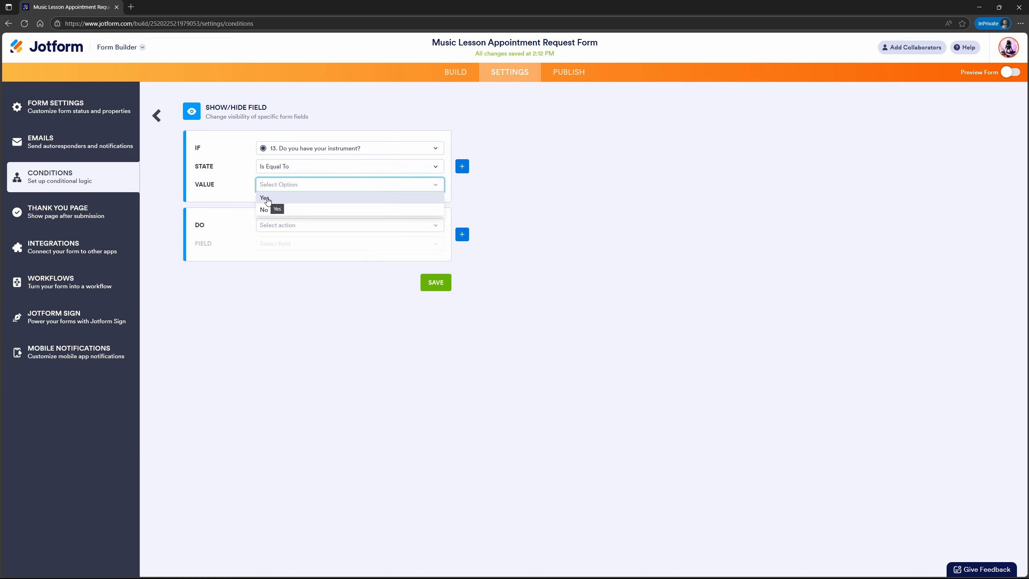
click(267, 198)
- Set the condition's action to Show the "Which instrument do you have?" field and save the condition
click(269, 225)
click(267, 249)
click(271, 243)
click(295, 412)
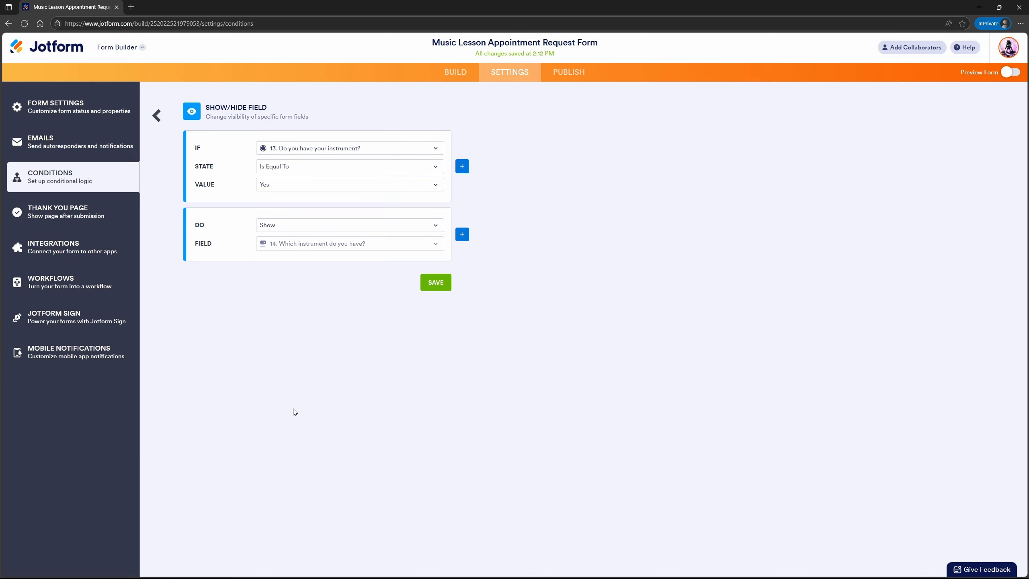
click(436, 282)
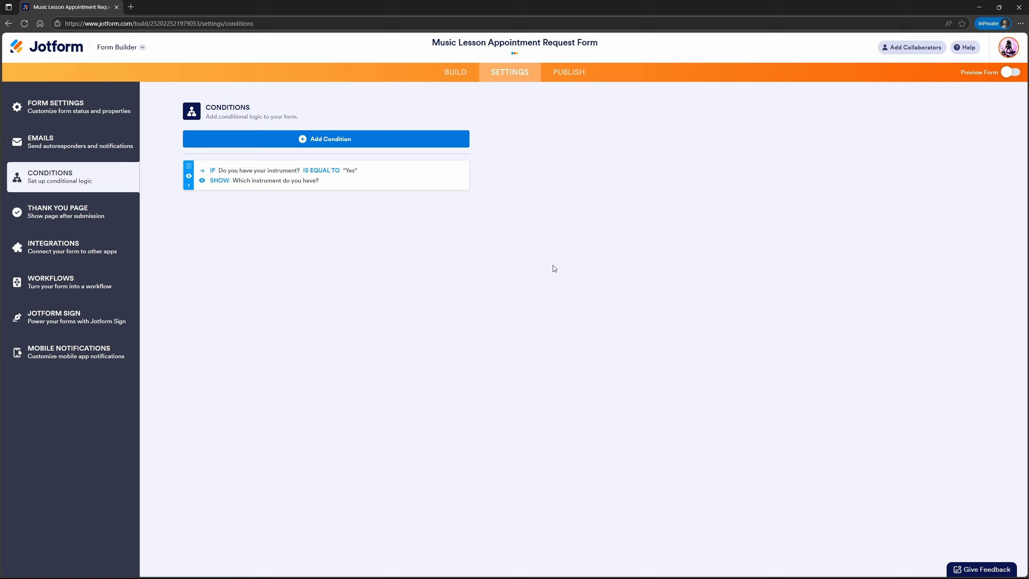
- Preview the form and test the condition by answering the instrument ownership question with both Yes and No
click(1006, 72)
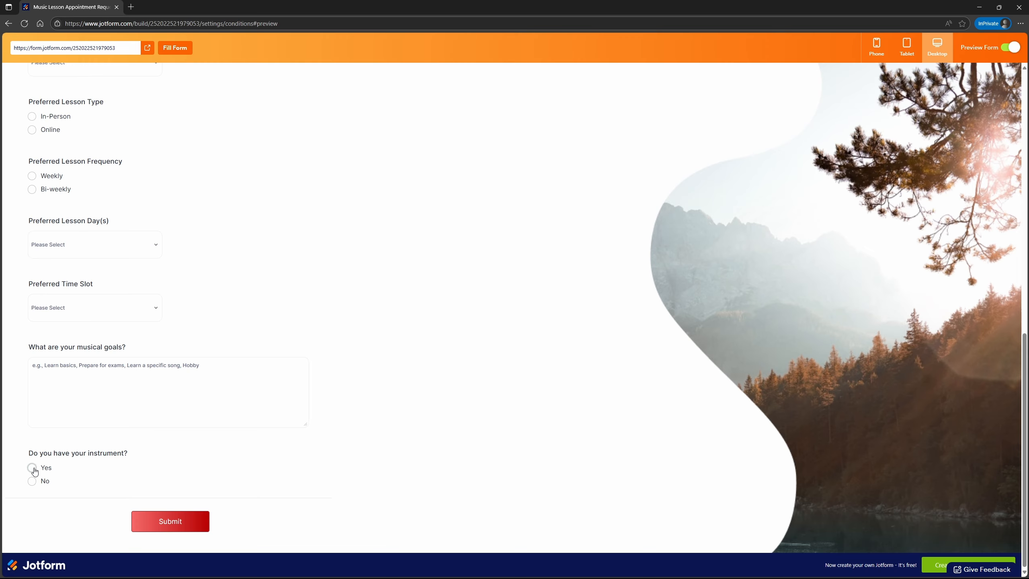
click(32, 481)
click(32, 468)
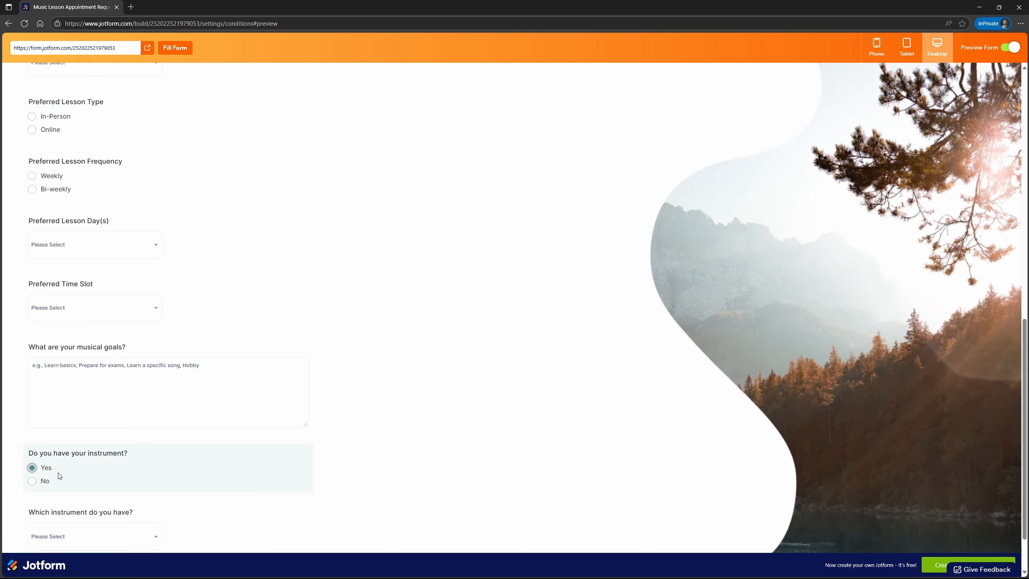
scroll(75, 474, down, 2)
click(94, 482)
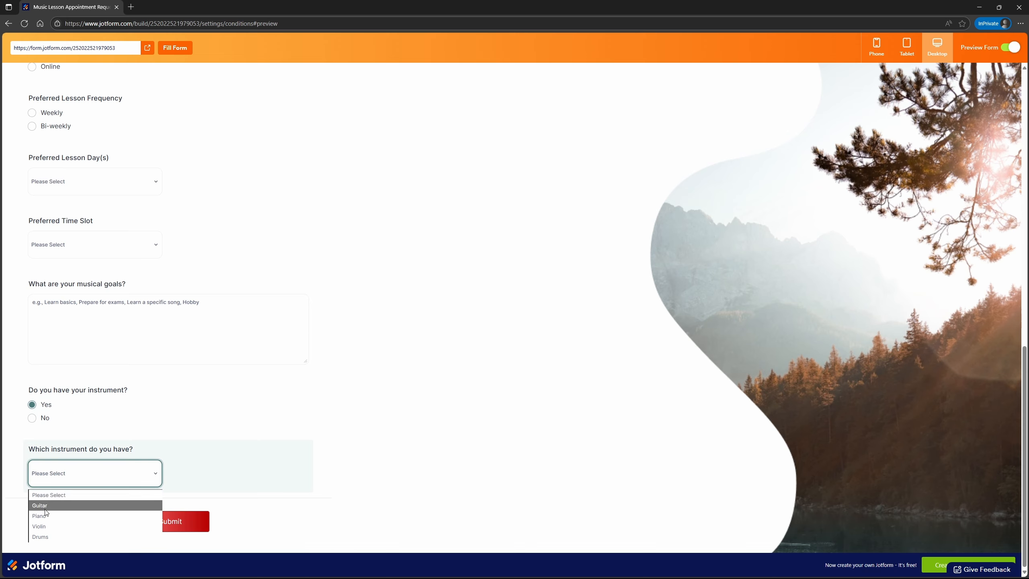
click(33, 418)
scroll(92, 504, up, 5)
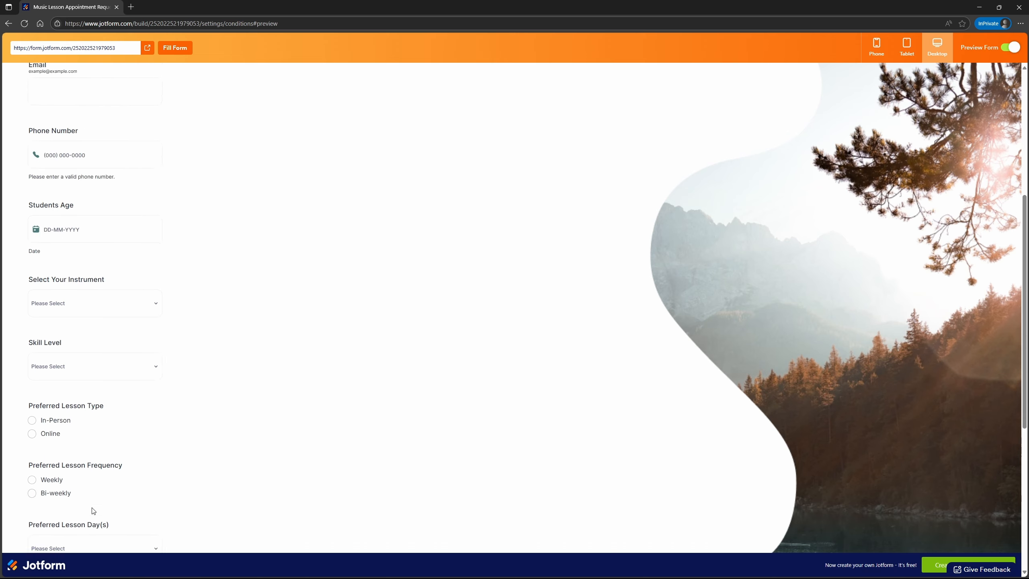
scroll(81, 542, down, 5)
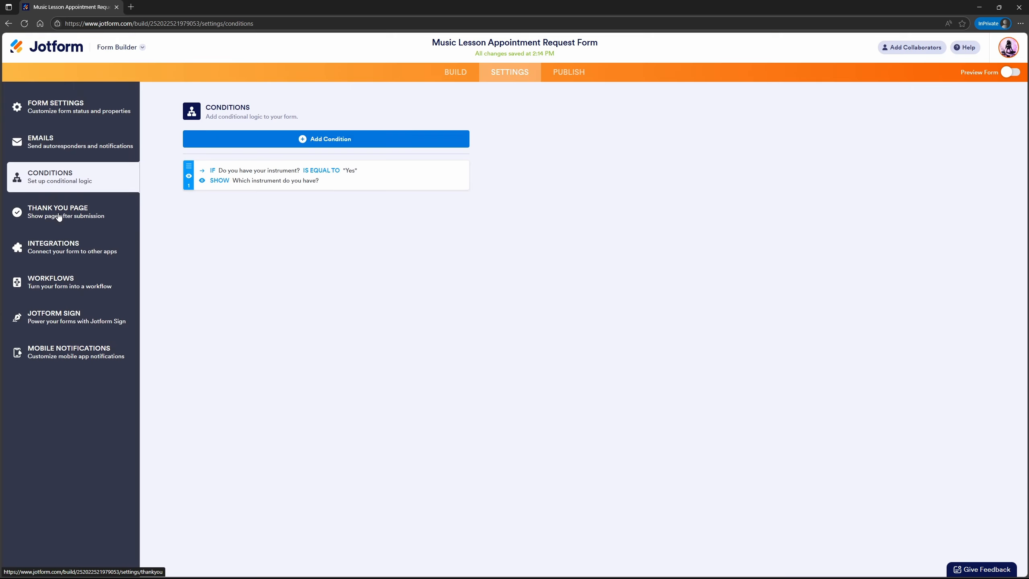
- Review the Thank You page settings and open the form's publishing options
click(59, 216)
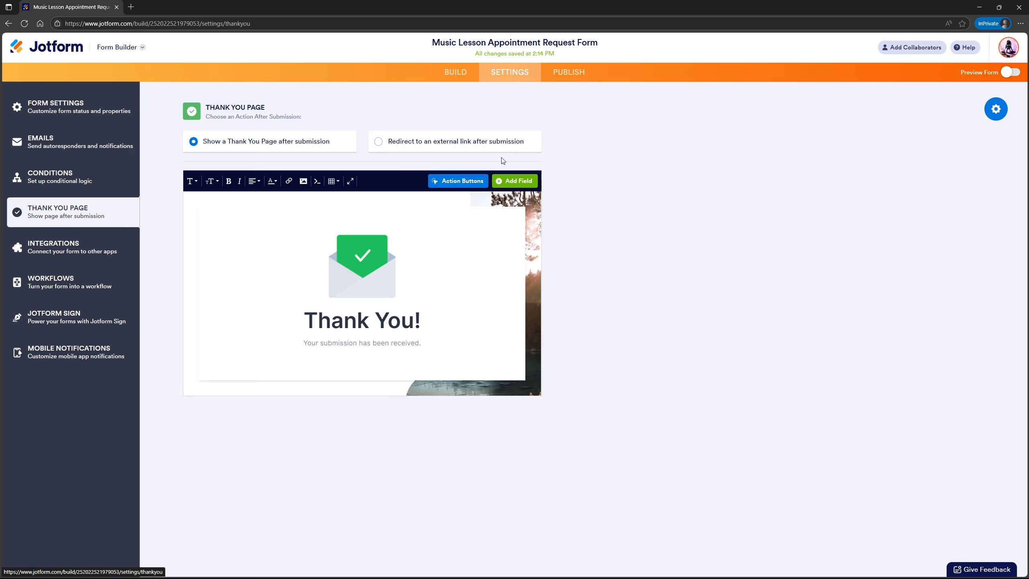
click(569, 72)
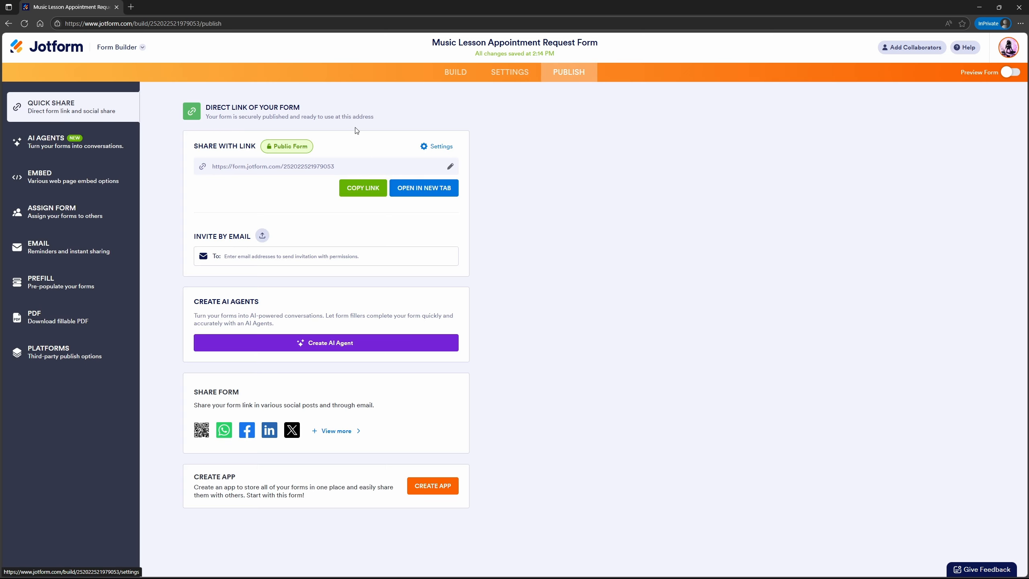